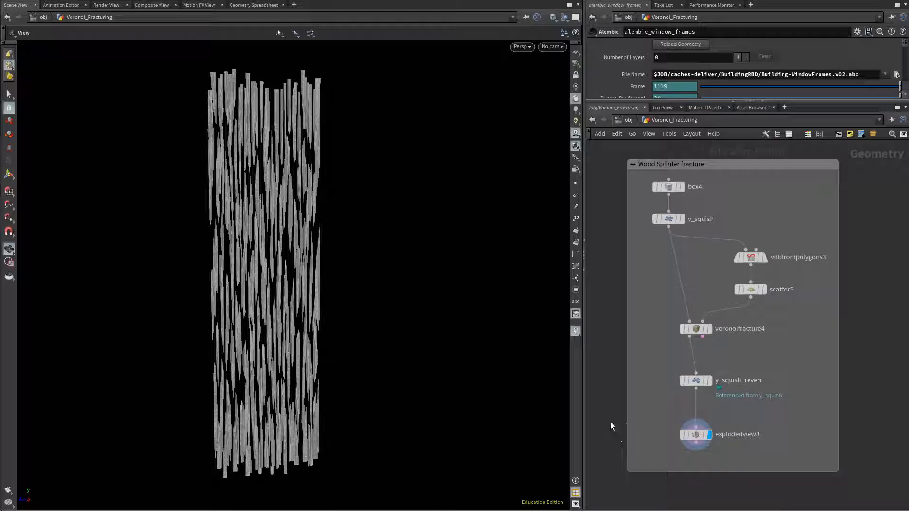
Examine the exploded wood splinter pieces from several angles and distances.
middle_drag(610, 426, 612, 432)
right_drag(278, 367, 306, 384)
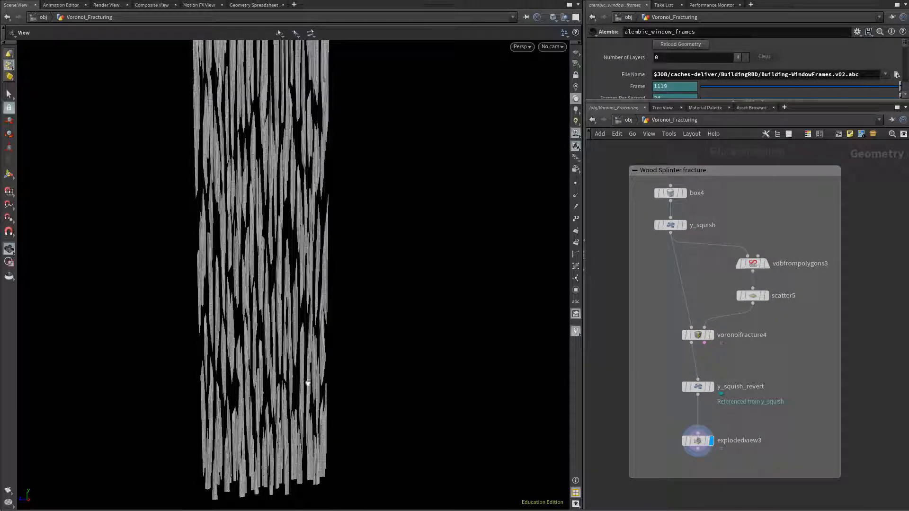
drag(307, 384, 297, 371)
middle_drag(296, 371, 359, 396)
right_drag(359, 395, 312, 389)
drag(312, 389, 308, 335)
right_drag(308, 334, 327, 329)
drag(327, 328, 360, 335)
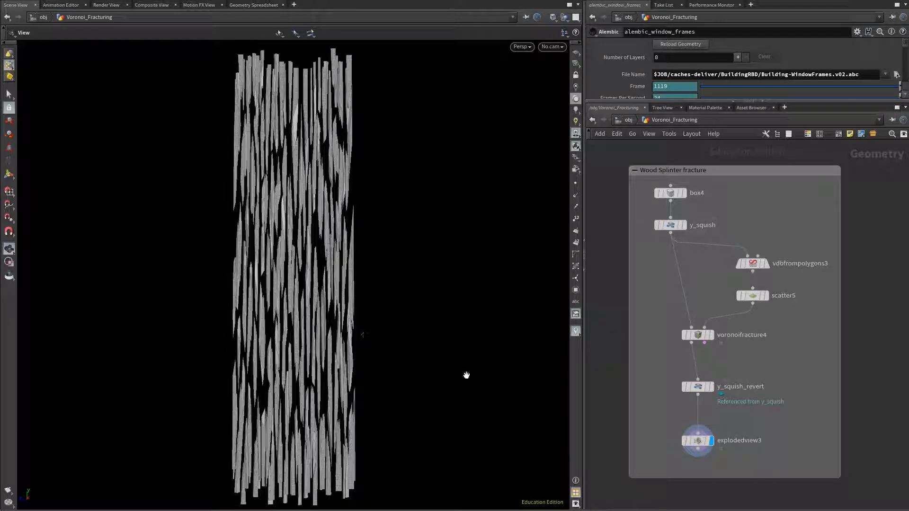
right_drag(513, 342, 459, 340)
middle_drag(458, 340, 410, 349)
drag(409, 349, 435, 339)
right_drag(435, 340, 393, 346)
drag(393, 346, 409, 354)
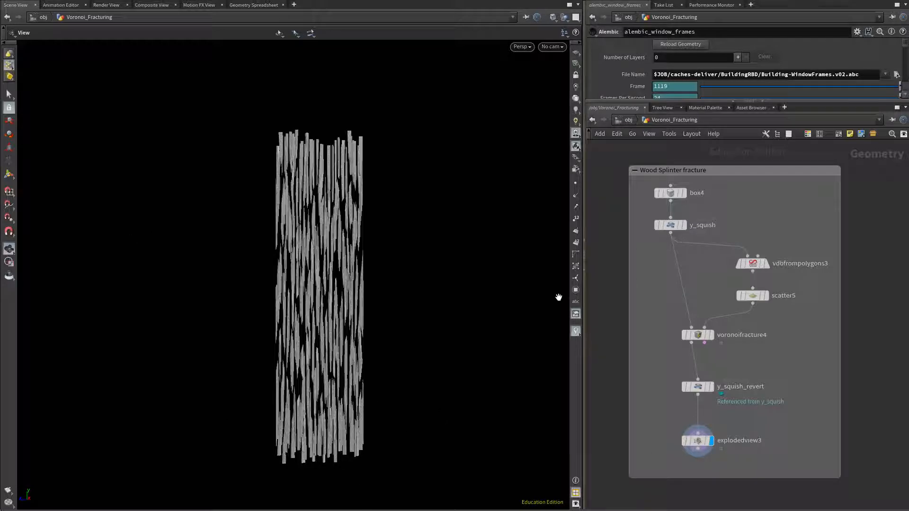
right_drag(434, 287, 529, 305)
drag(505, 294, 491, 298)
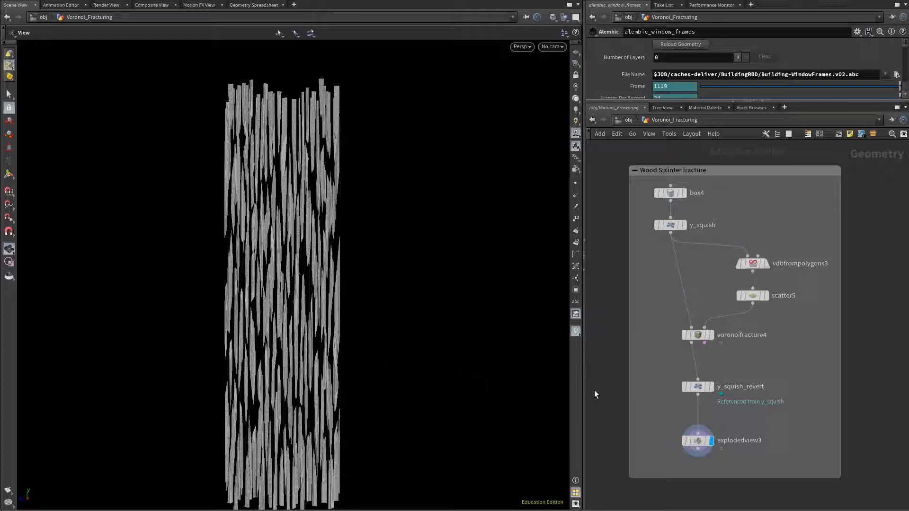
Display the testgeometry_tommy1 node in the neighbouring network and frame the character from the front.
scroll(610, 415, down, 5)
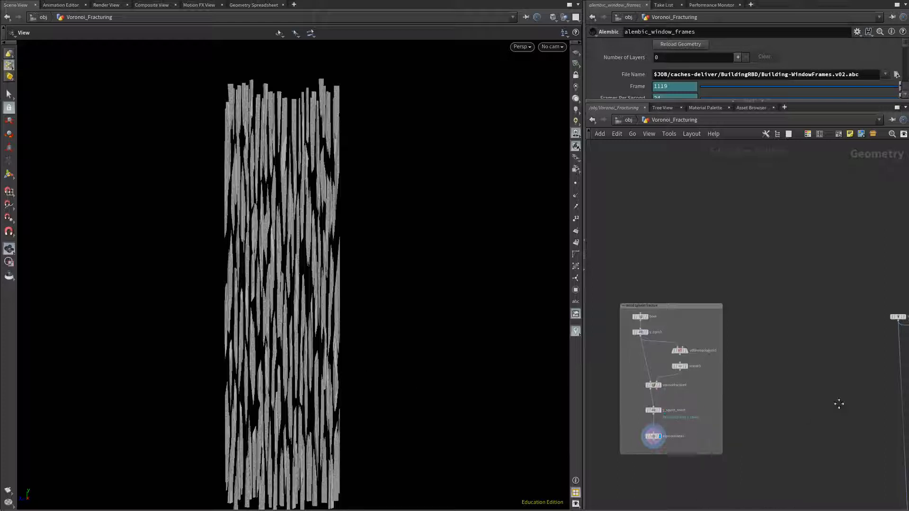
middle_drag(839, 404, 714, 356)
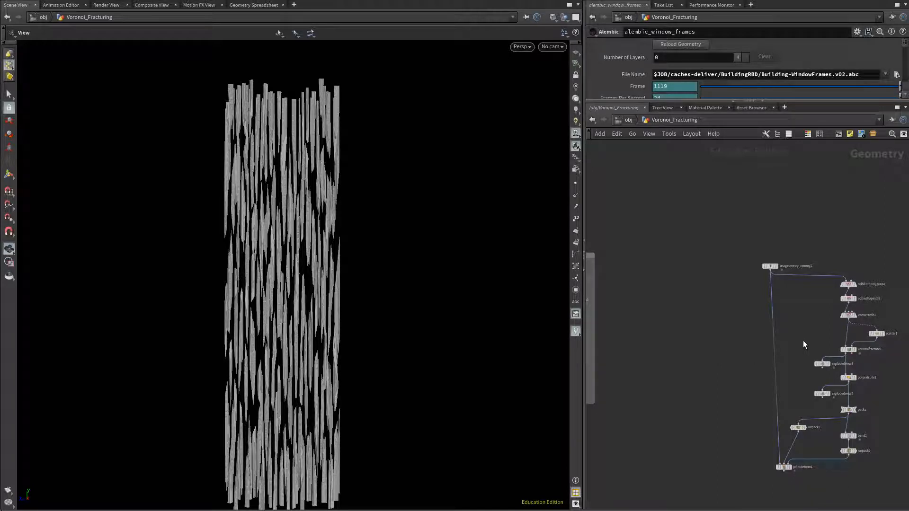
scroll(795, 331, up, 2)
middle_drag(791, 328, 757, 342)
scroll(732, 262, up, 3)
click(740, 249)
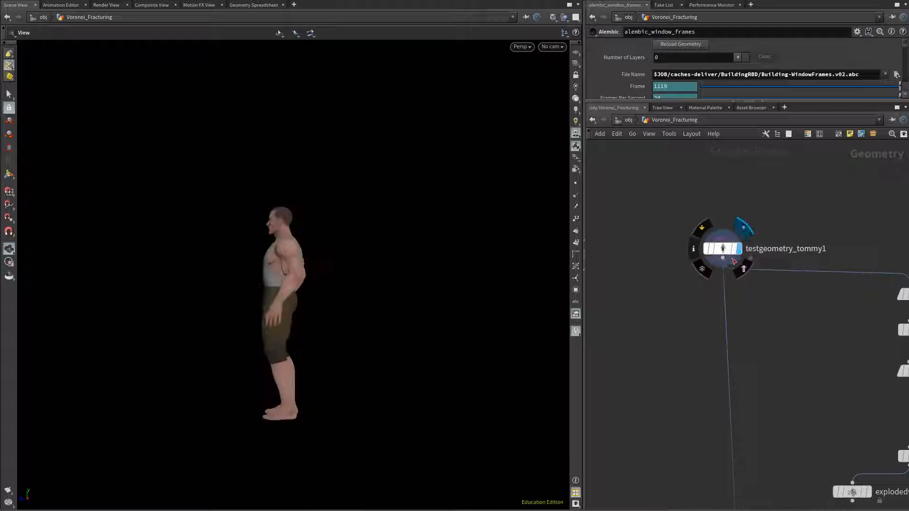
key(space+g)
drag(280, 324, 373, 312)
right_drag(374, 312, 374, 303)
drag(373, 303, 384, 296)
right_drag(383, 296, 359, 294)
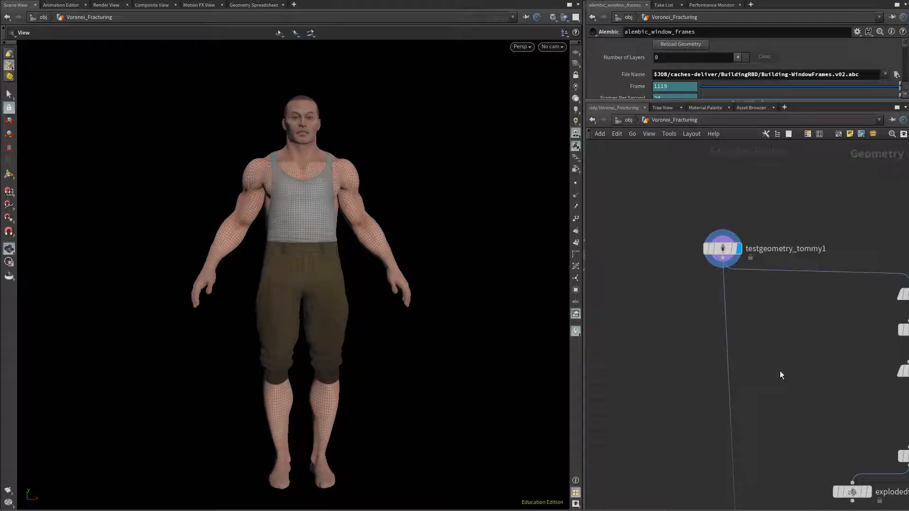
Display the polyextrude1 node's output in the character fracture network.
middle_drag(805, 380, 673, 223)
scroll(817, 340, up, 3)
middle_drag(808, 308, 794, 385)
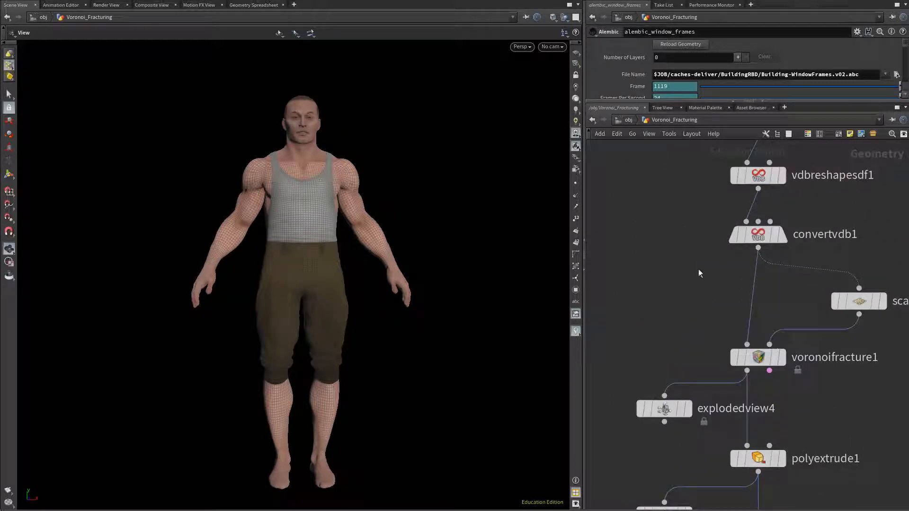
middle_drag(699, 270, 694, 259)
middle_drag(808, 435, 831, 331)
click(797, 359)
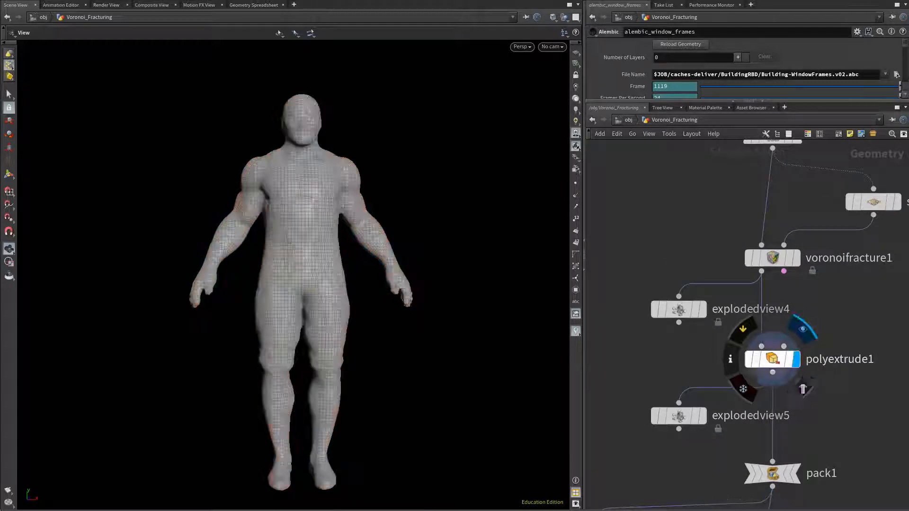
Display explodedview5 and inspect the exploded, thickened body pieces from close up and at full figure.
double_click(726, 415)
click(705, 419)
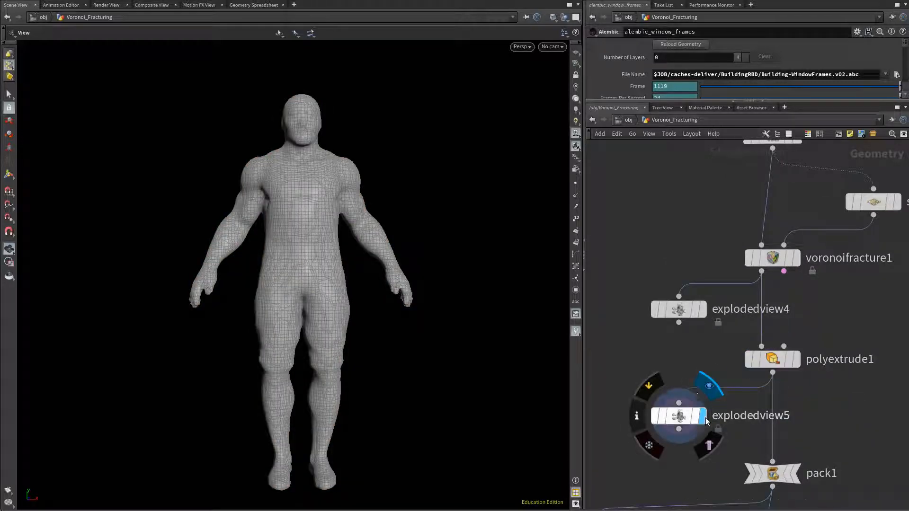
right_drag(353, 280, 28, 227)
drag(211, 237, 234, 259)
right_drag(235, 259, 386, 238)
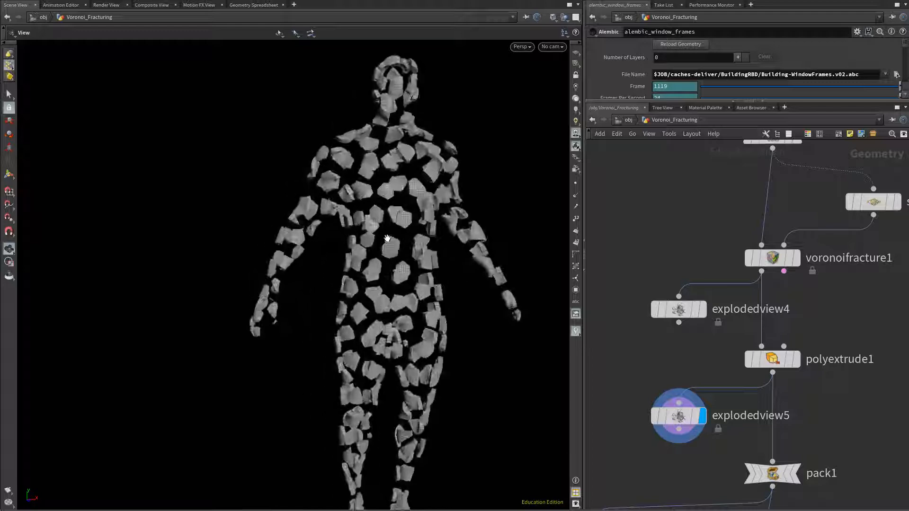
drag(386, 238, 342, 197)
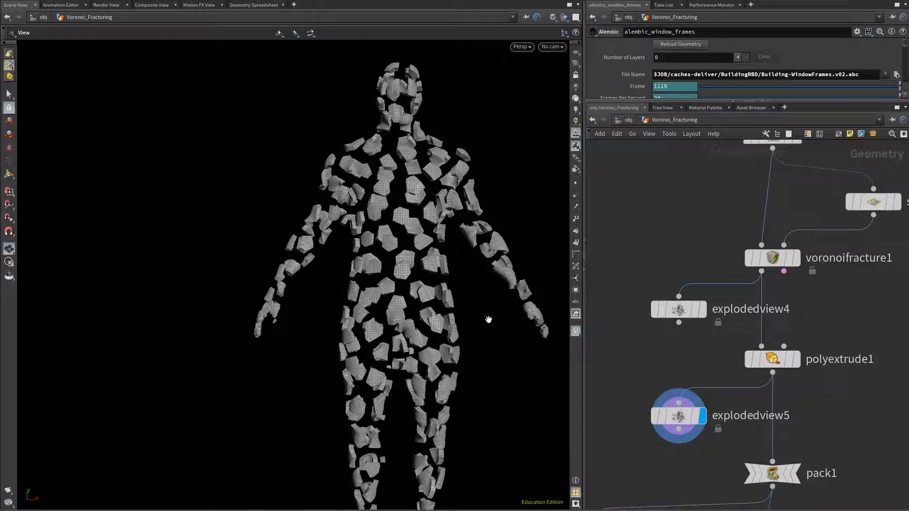
middle_drag(426, 327, 256, 270)
right_drag(331, 274, 237, 258)
drag(293, 254, 322, 250)
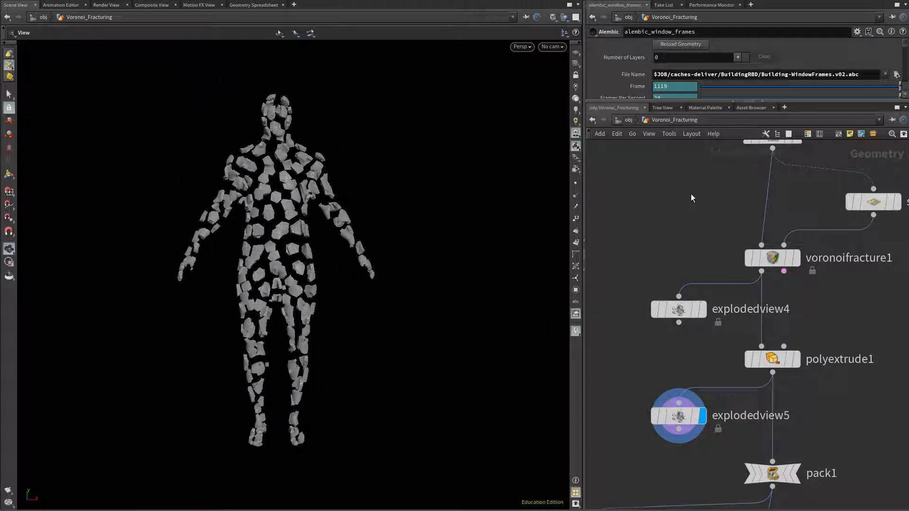
Display vdbfrompolygons4 at the start of the VDB chain and inspect the character's volume at an angle.
middle_drag(691, 198, 690, 288)
middle_drag(718, 221, 669, 363)
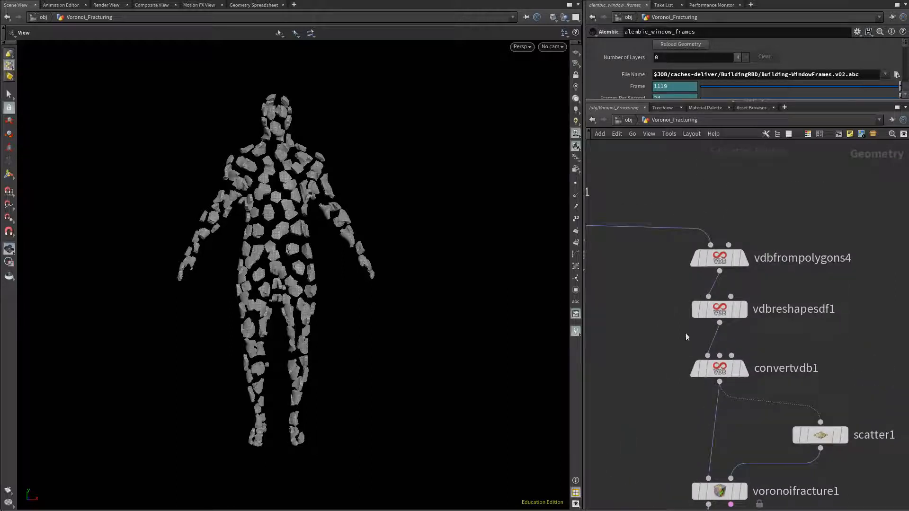
click(745, 259)
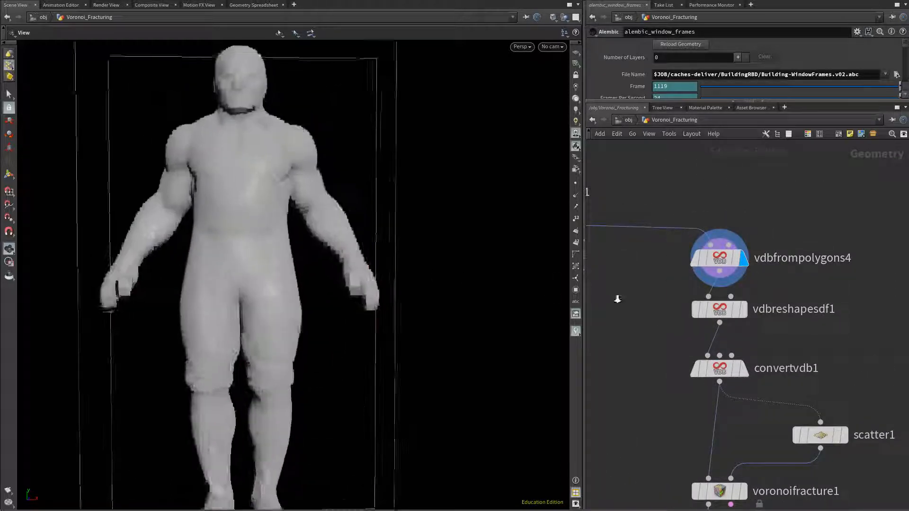
drag(231, 251, 288, 212)
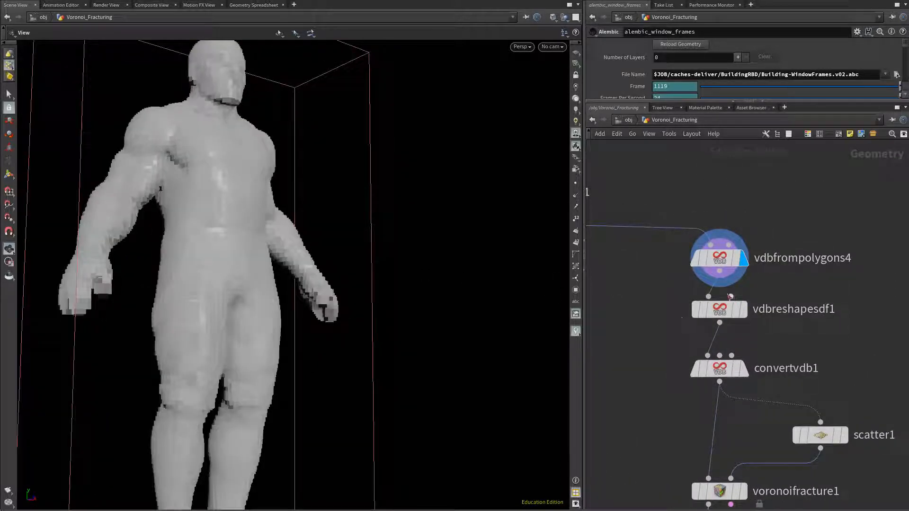
middle_drag(199, 209, 255, 219)
right_drag(255, 219, 156, 221)
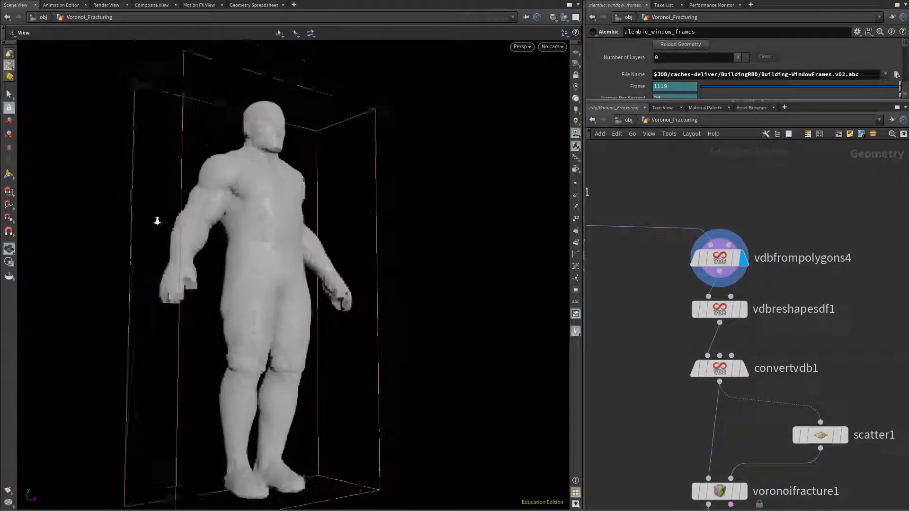
drag(156, 221, 199, 265)
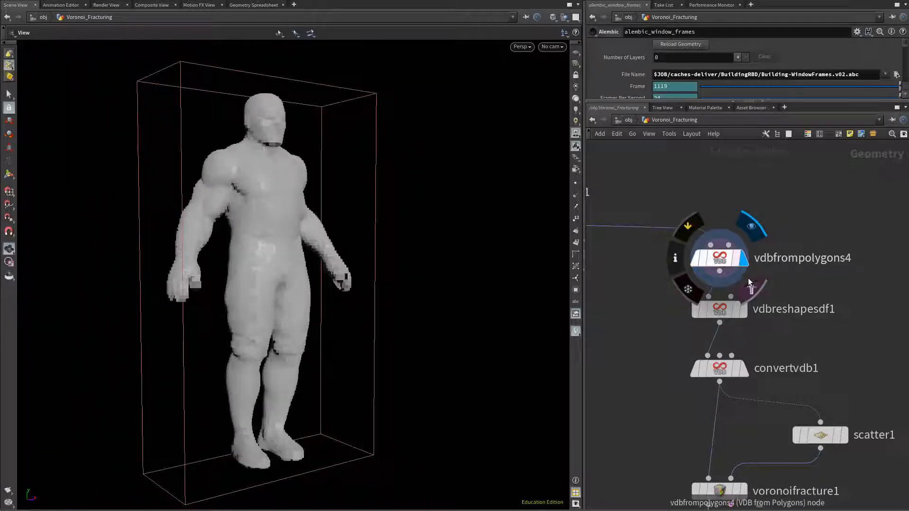
Display the vdbreshapesdf1 node and show its parameters.
click(743, 309)
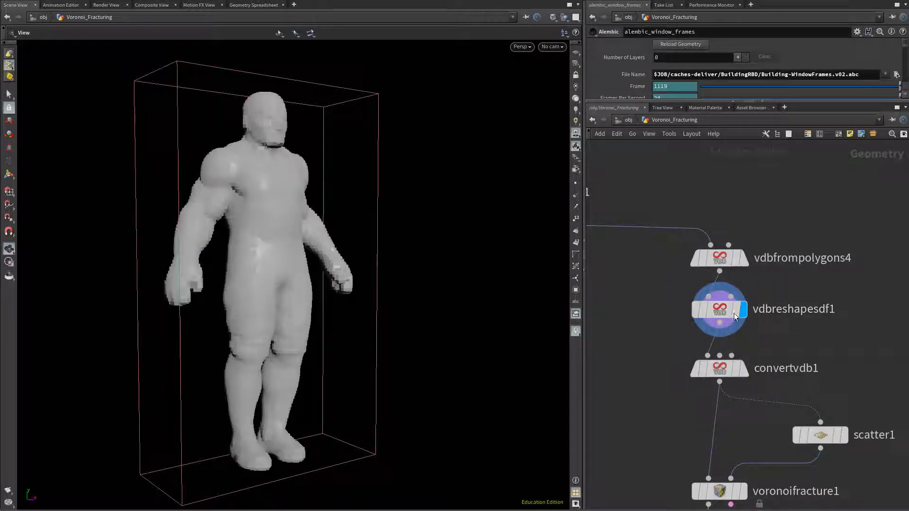
drag(636, 289, 760, 335)
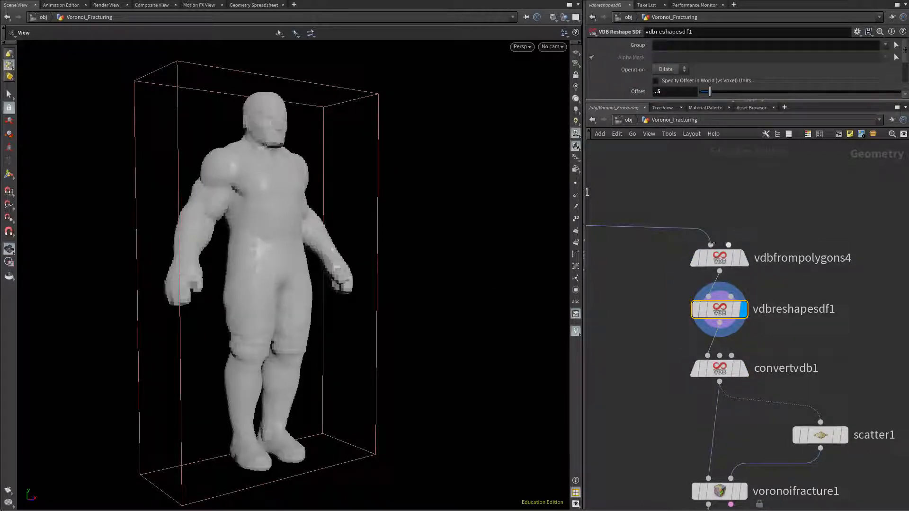
Display convertvdb1 and view the converted polygon mesh up close around the arm and torso.
click(743, 369)
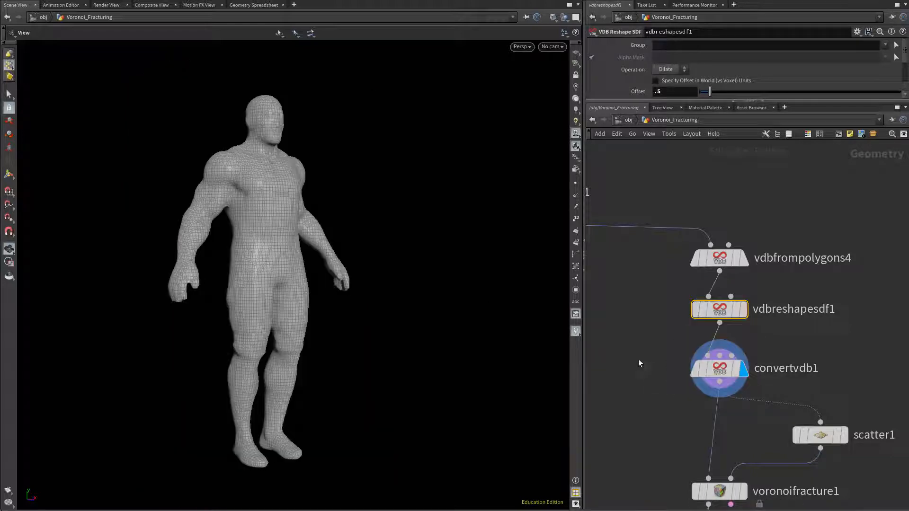
right_drag(227, 298, 359, 299)
middle_drag(225, 300, 319, 325)
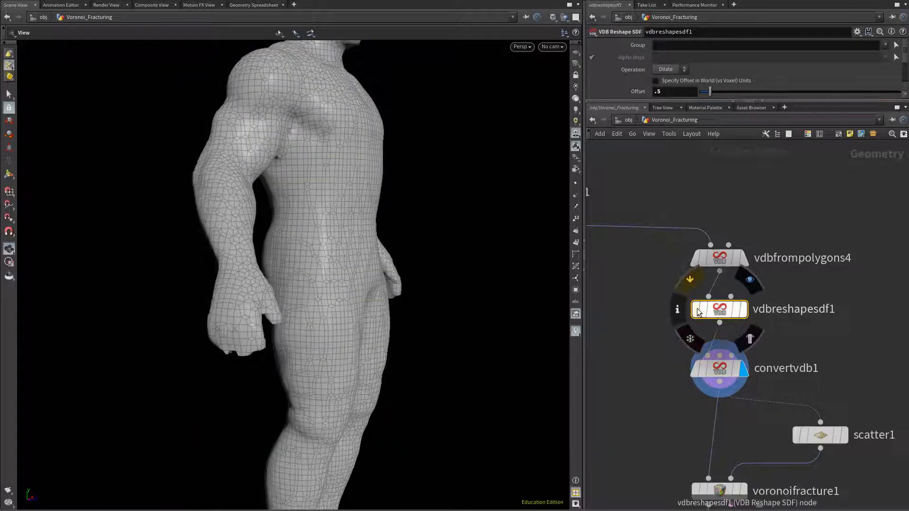
Toggle the bypass on vdbreshapesdf1 to compare the mesh with and without dilation, leaving the node active.
click(697, 311)
click(697, 311)
click(697, 311)
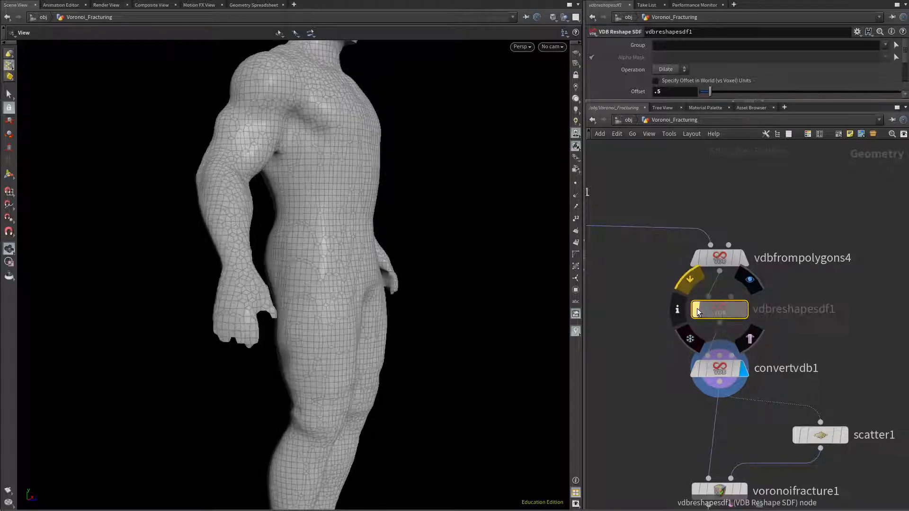
click(697, 311)
Display explodedview4 to view the exploded surface pieces of the Voronoi fracture.
middle_drag(641, 403, 610, 324)
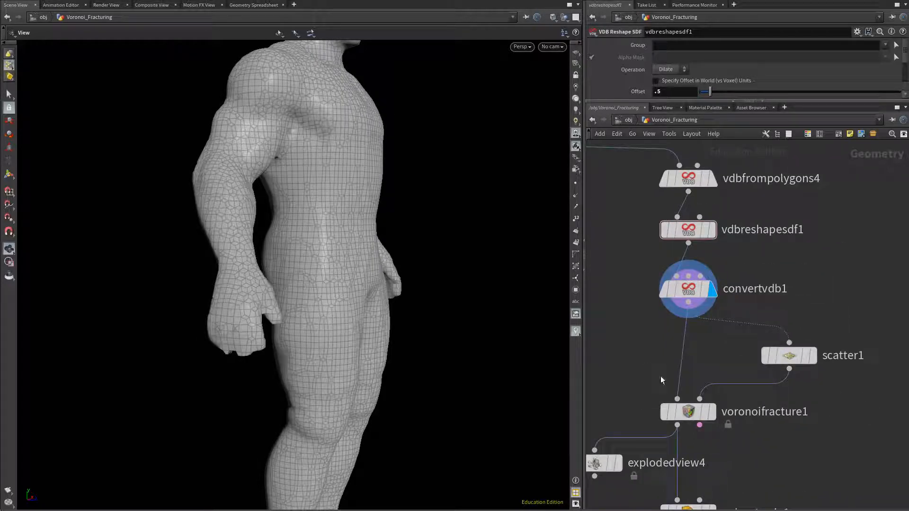
middle_drag(752, 450, 801, 390)
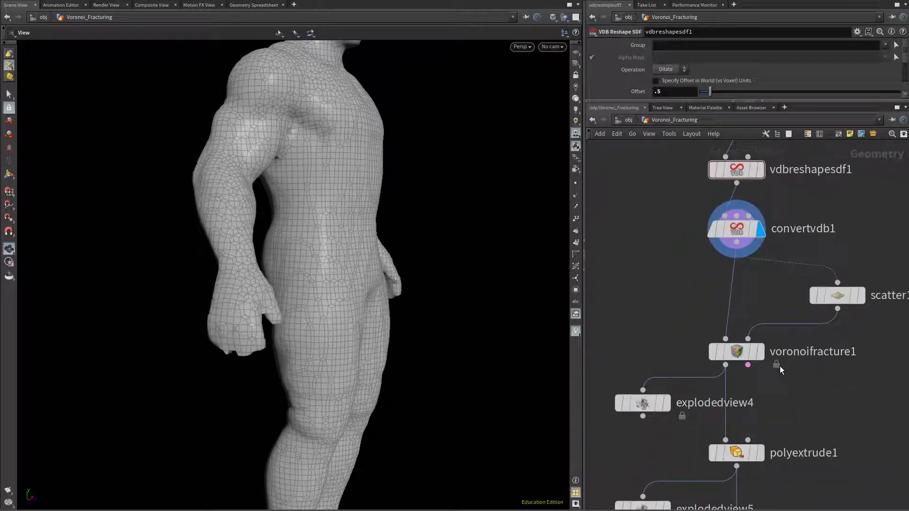
click(666, 403)
scroll(394, 308, down, 3)
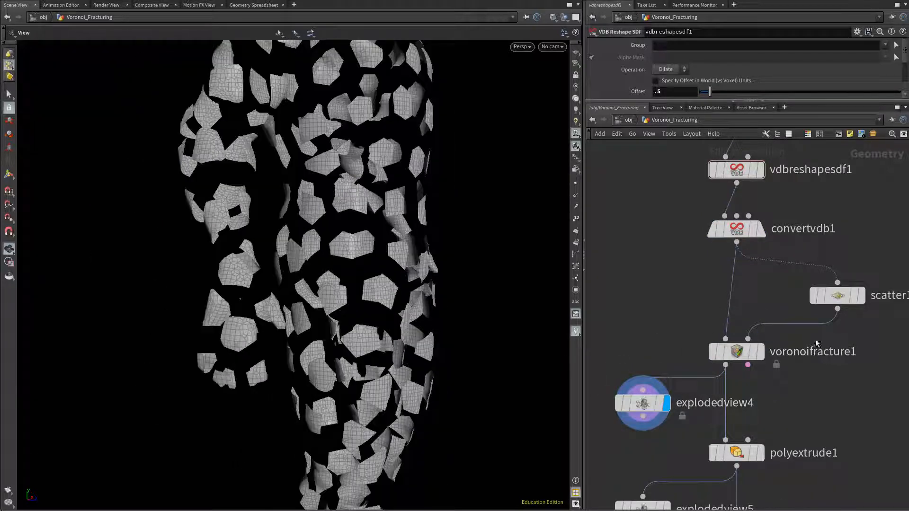
Show the voronoifracture1 parameters and inspect the hollow shell pieces from another angle.
click(712, 352)
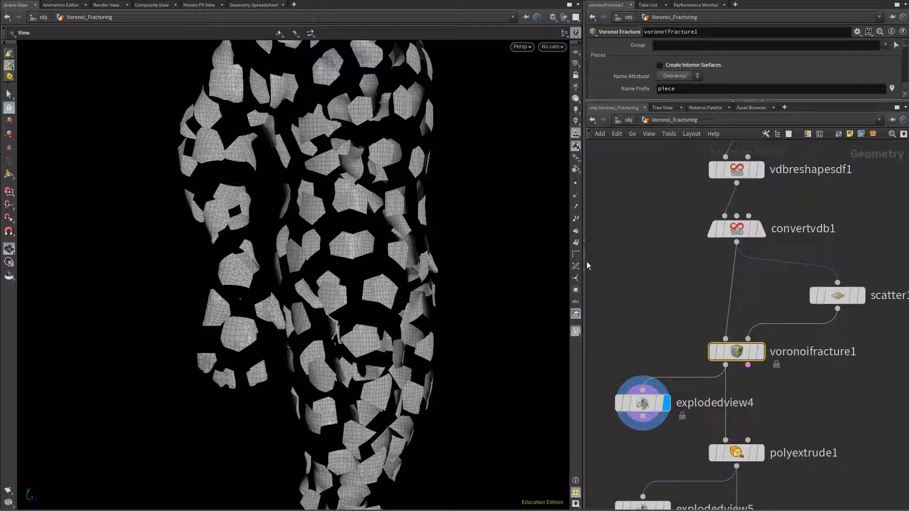
middle_drag(625, 258, 648, 249)
drag(476, 232, 408, 254)
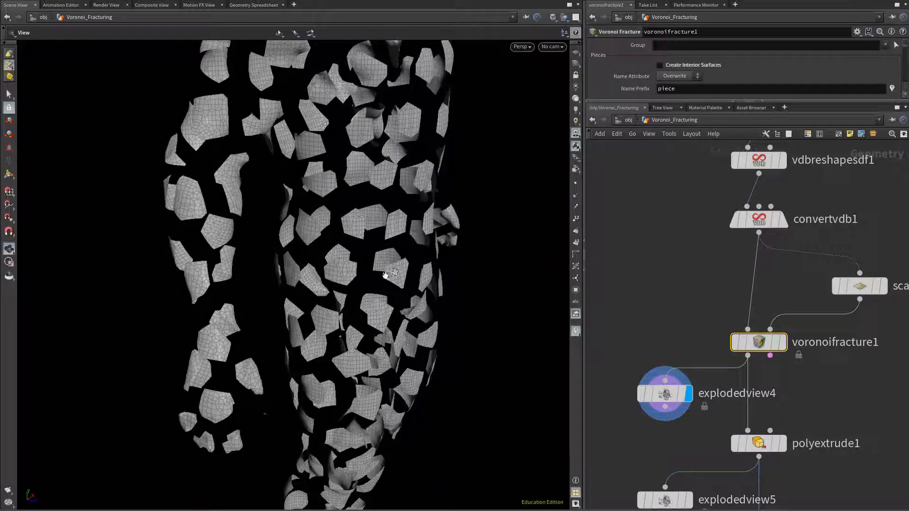
Display the polyextrude1 node below the Voronoi fracture.
click(836, 398)
middle_drag(836, 397, 823, 301)
scroll(831, 369, down, 1)
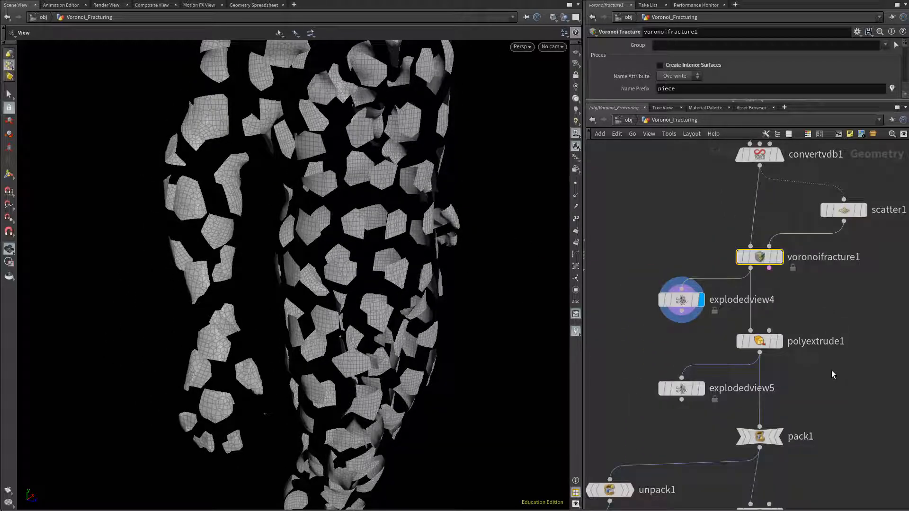
scroll(773, 355, up, 3)
click(787, 337)
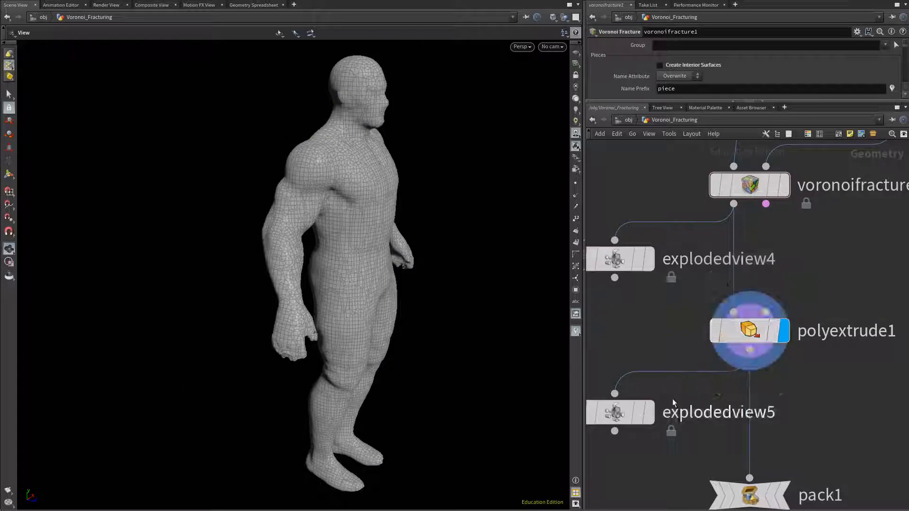
Display explodedview5 again and inspect the extruded thickness of the pieces up close.
click(647, 412)
drag(374, 322, 377, 300)
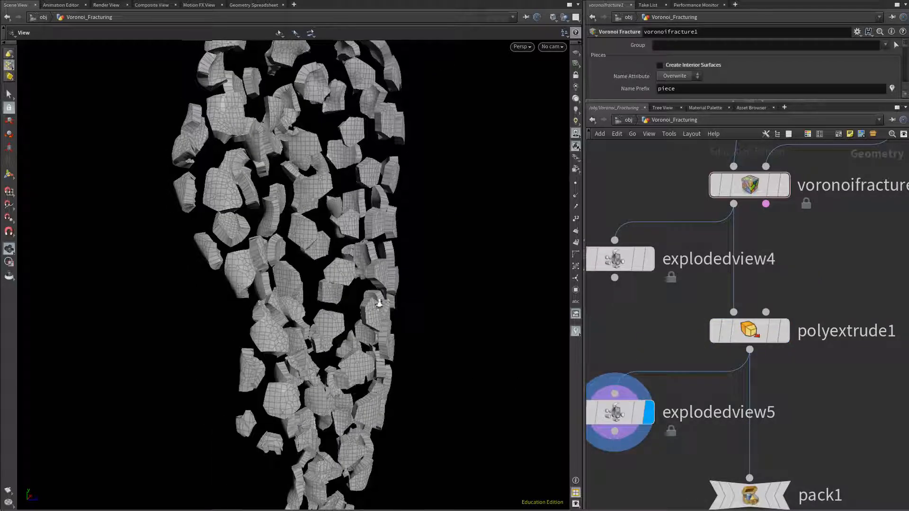
scroll(384, 305, up, 3)
Show polyextrude1's parameters, enlarge the parameter area, and review its Output Geometry and Groups options.
click(761, 322)
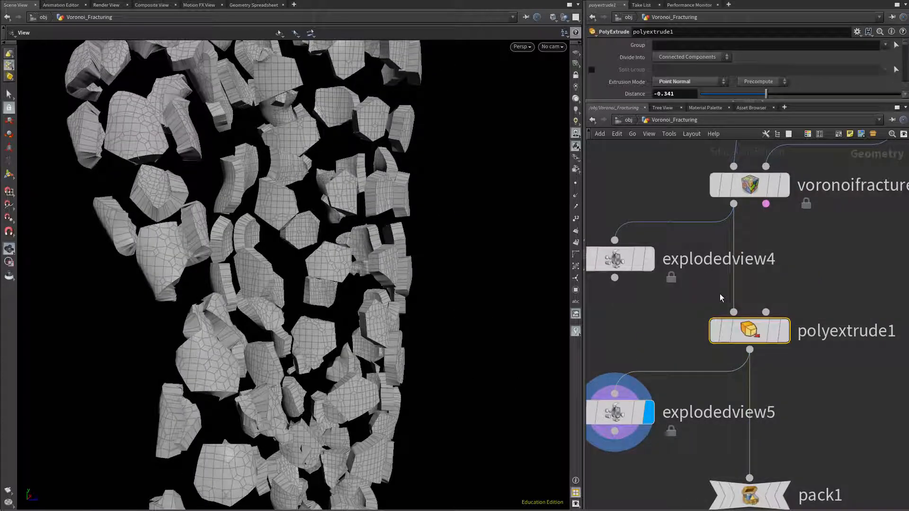
drag(799, 101, 798, 207)
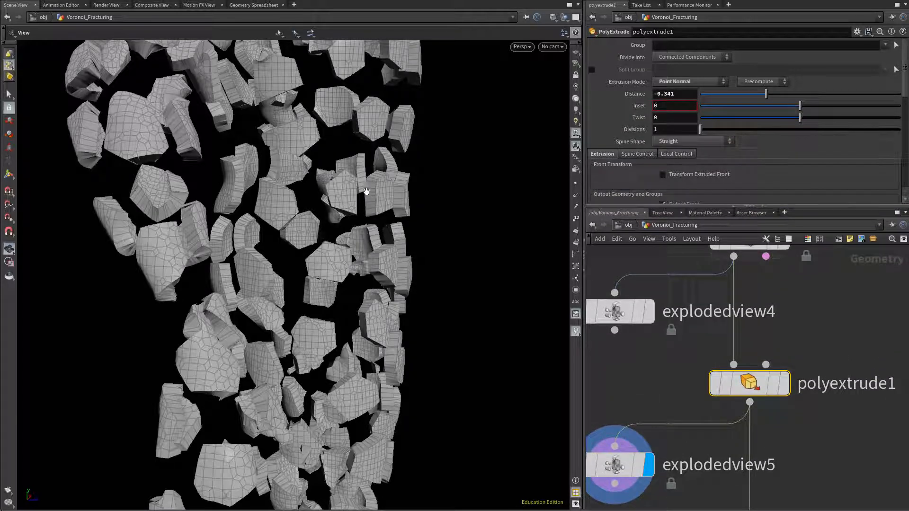
scroll(629, 135, down, 3)
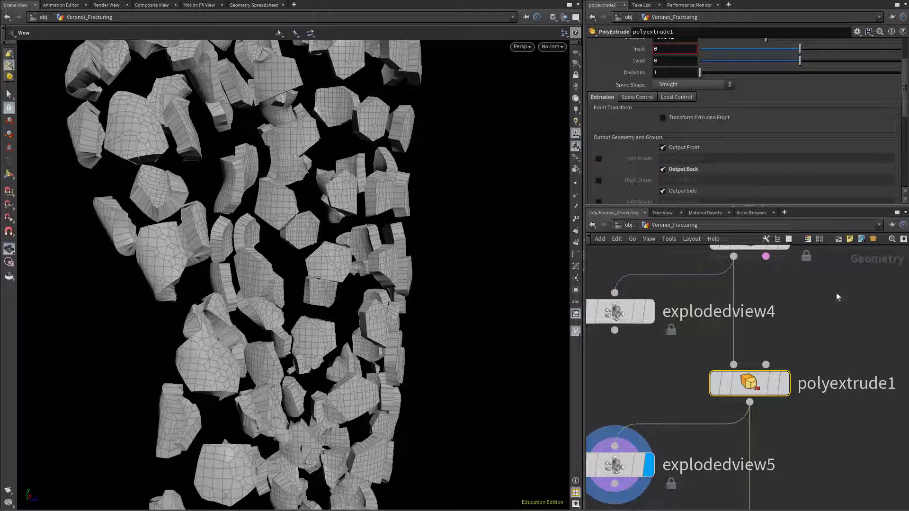
Review polyextrude1's Extrusion Mode and Distance settings against the whole exploded figure.
middle_drag(841, 321, 843, 337)
scroll(624, 141, up, 4)
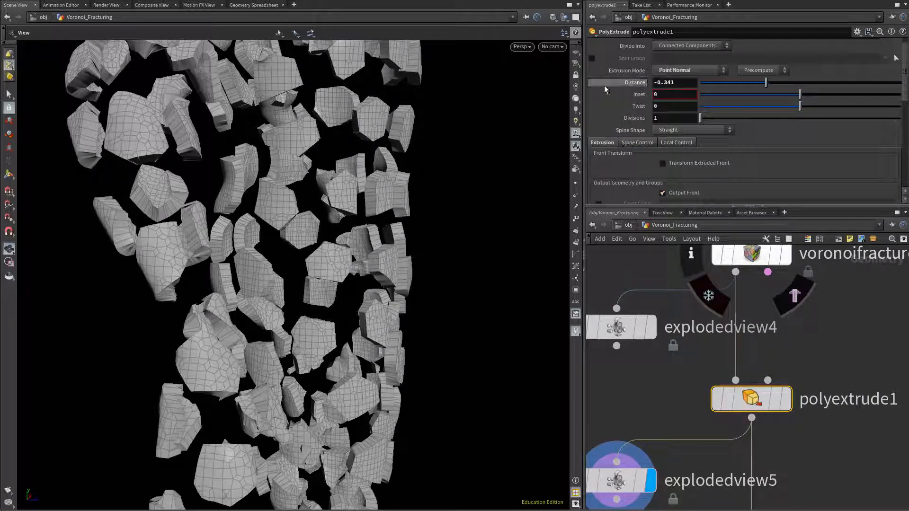
scroll(608, 85, up, 1)
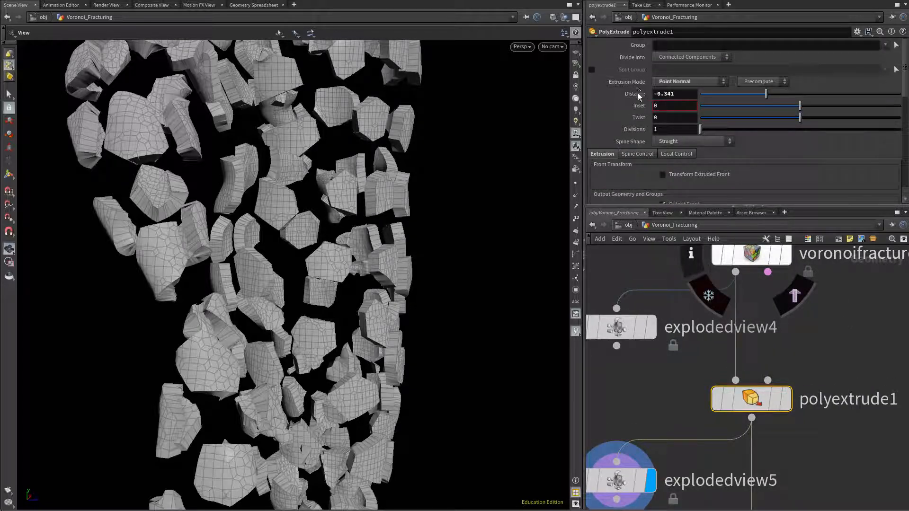
scroll(415, 218, down, 8)
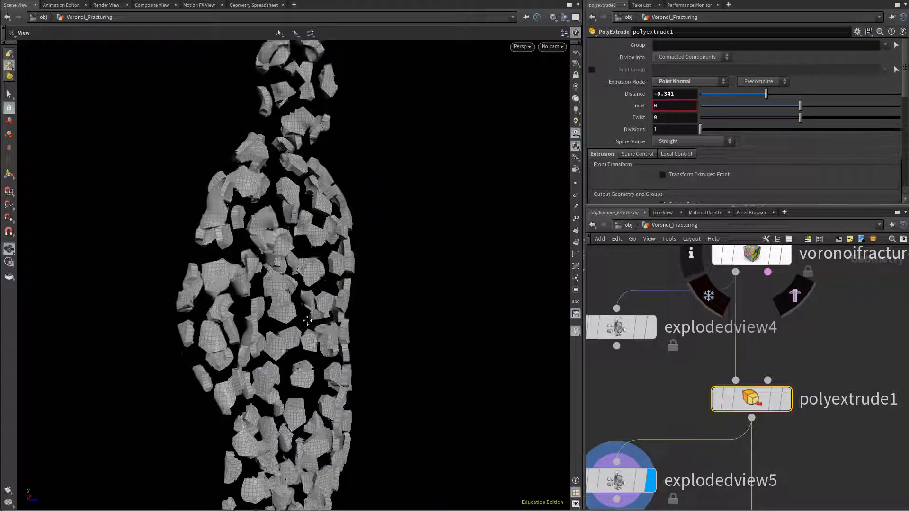
Try the Primitive/Edge Normal extrusion mode on polyextrude1, inspect the exploded pieces from several angles, and return the mode to Point Normal.
click(681, 89)
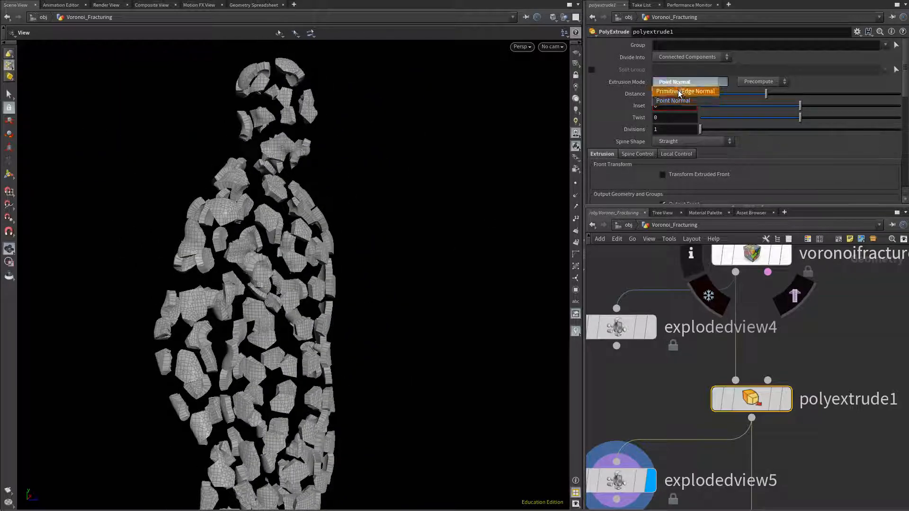
click(682, 94)
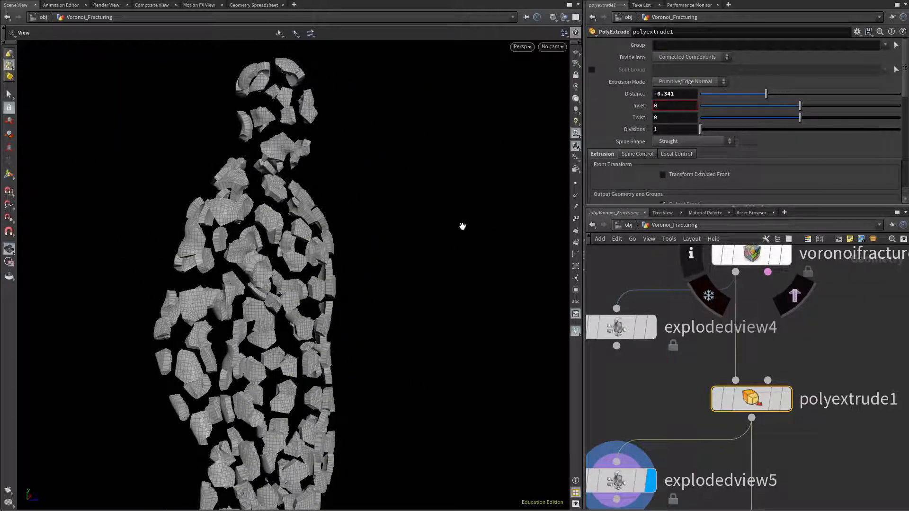
drag(420, 238, 350, 241)
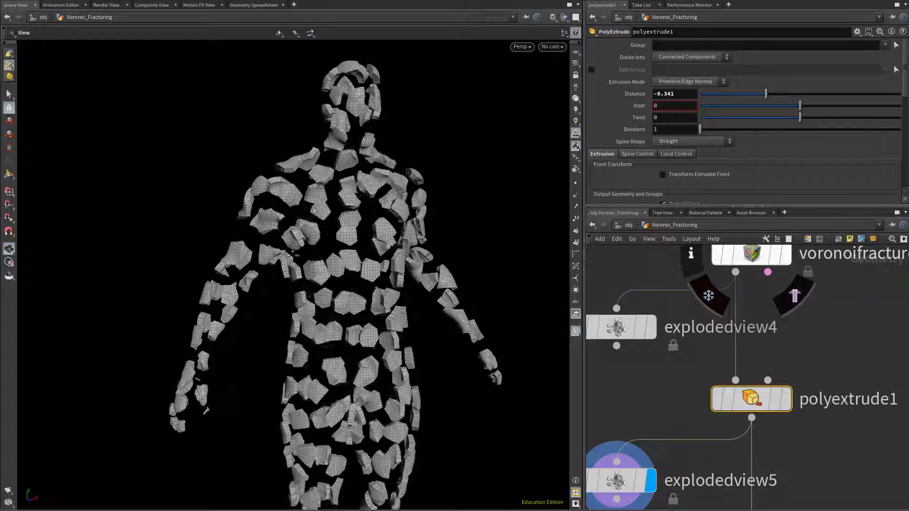
right_drag(350, 242, 364, 213)
drag(364, 213, 299, 87)
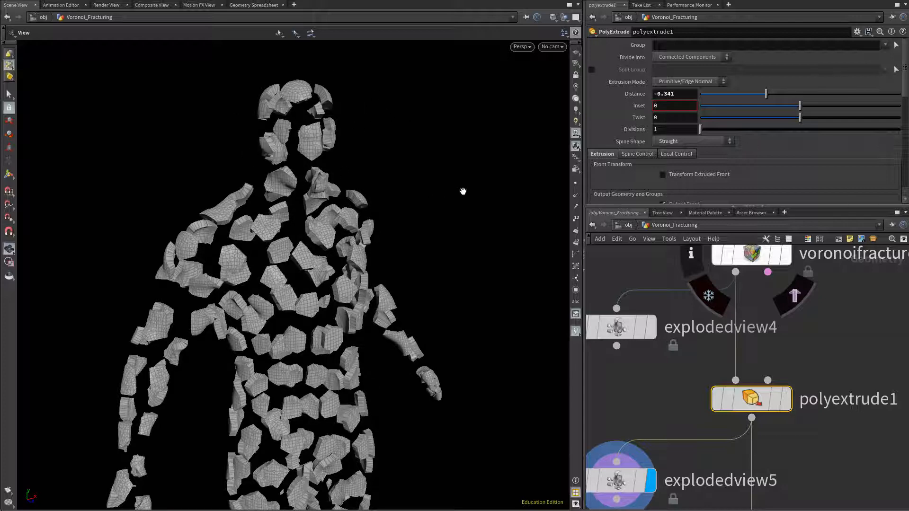
click(690, 85)
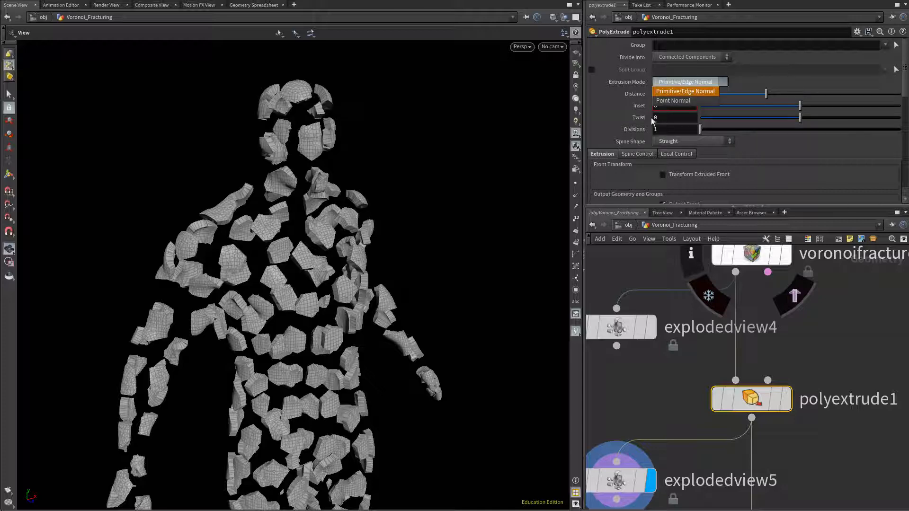
click(668, 101)
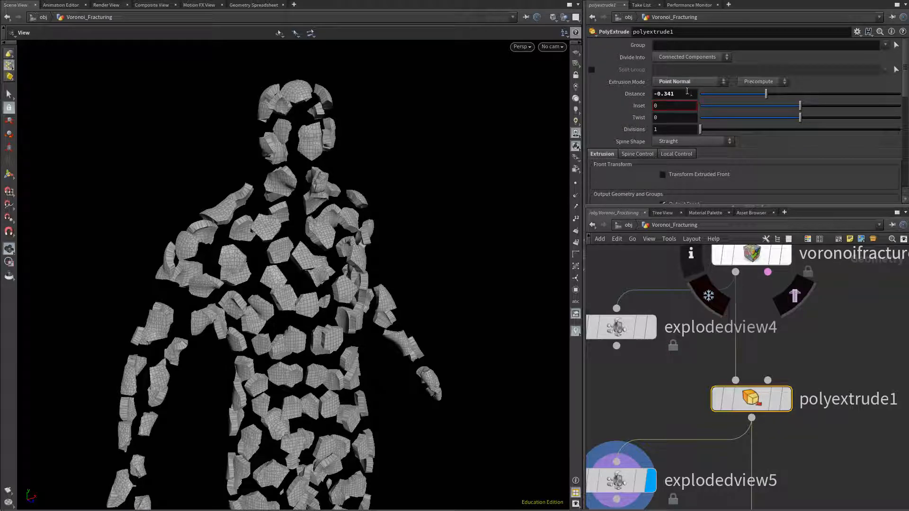
Display the pack1 node below the extrusion and bring the unpack, bend and point deform branches into view.
scroll(776, 354, down, 5)
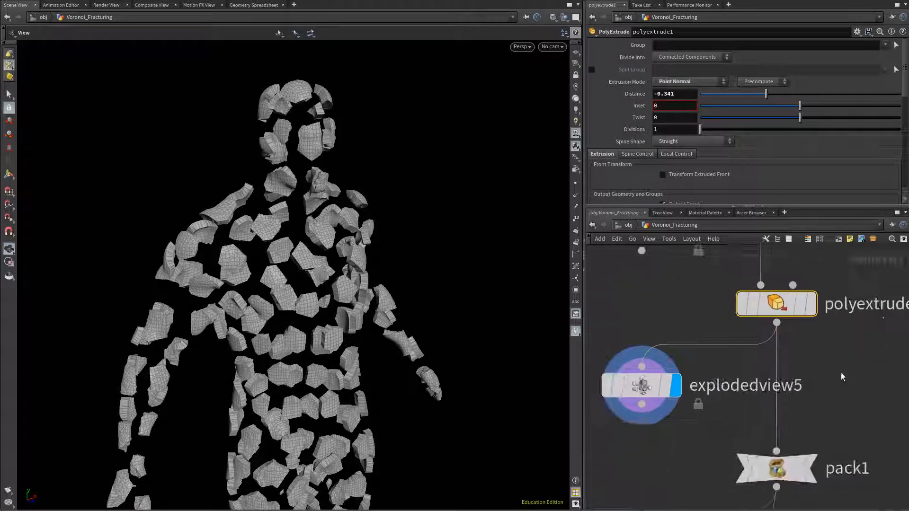
click(811, 295)
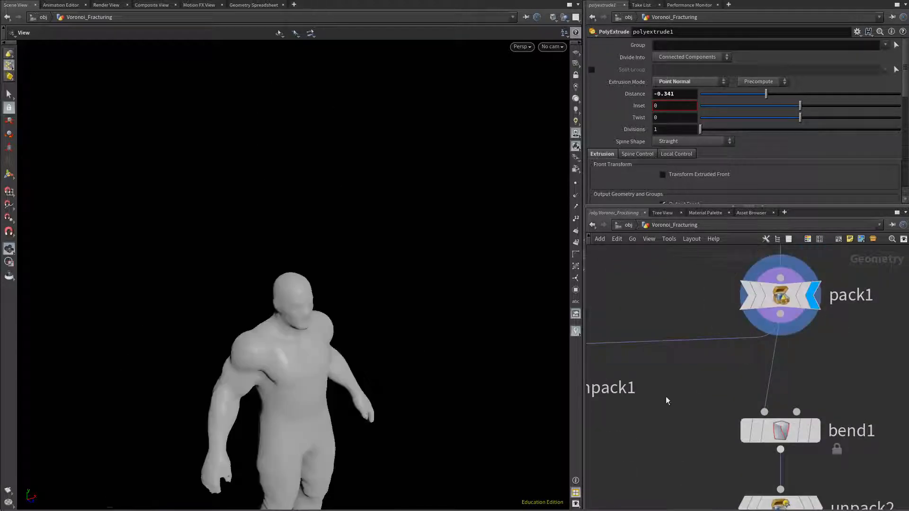
scroll(757, 402, down, 3)
middle_drag(727, 412, 805, 391)
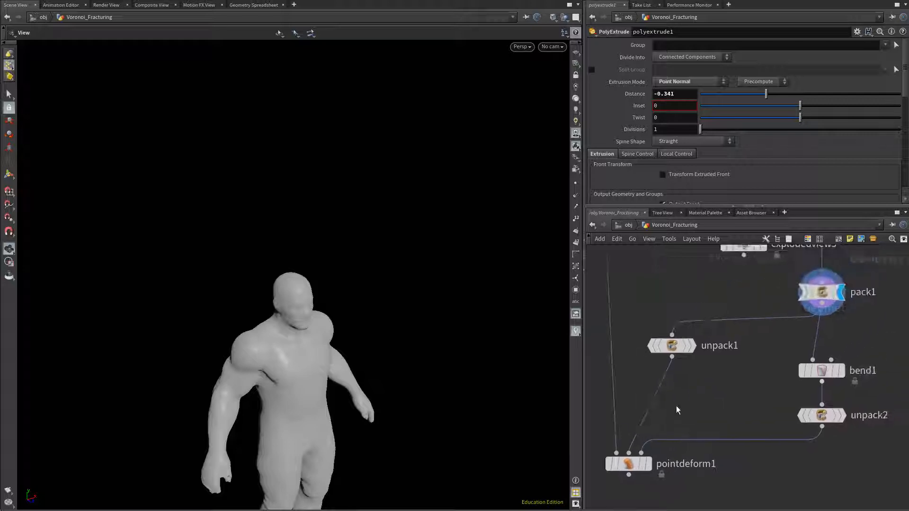
Display the bend1 node, frame the bent figure, and inspect the gaps between its fractured pieces.
click(841, 370)
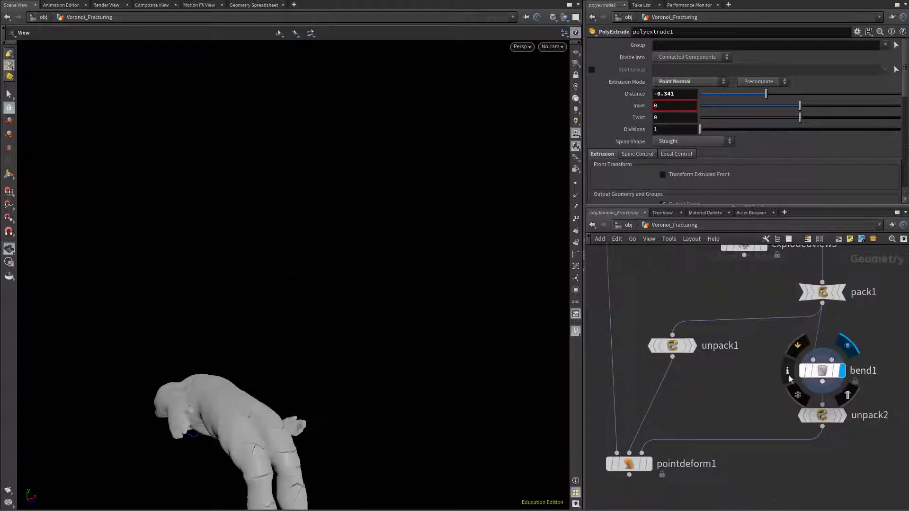
drag(378, 362, 341, 390)
key(g)
drag(452, 373, 427, 277)
Display pointdeform1 and inspect the deformed textured character from several angles.
scroll(694, 405, down, 3)
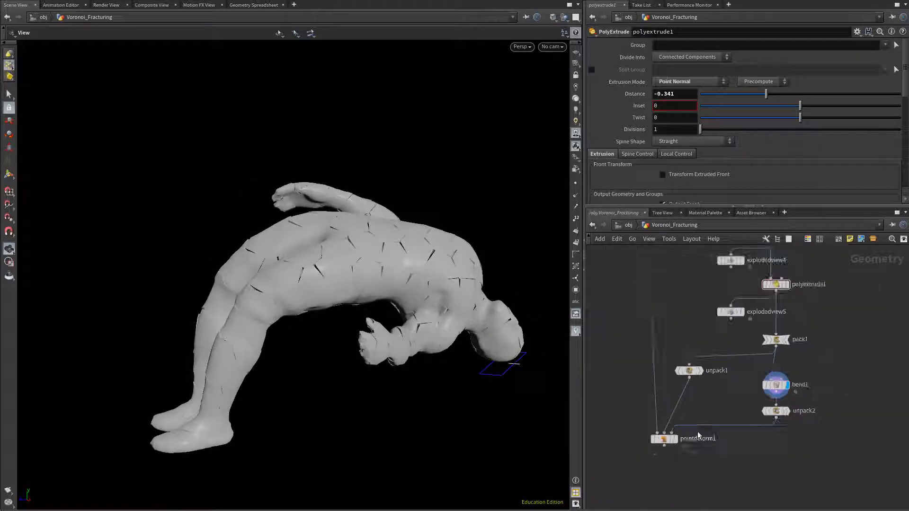
click(676, 440)
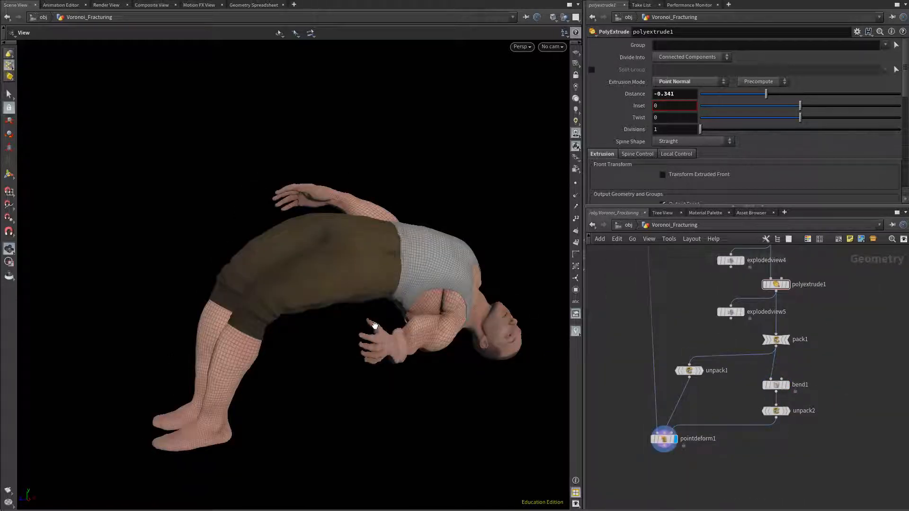
drag(371, 324, 276, 313)
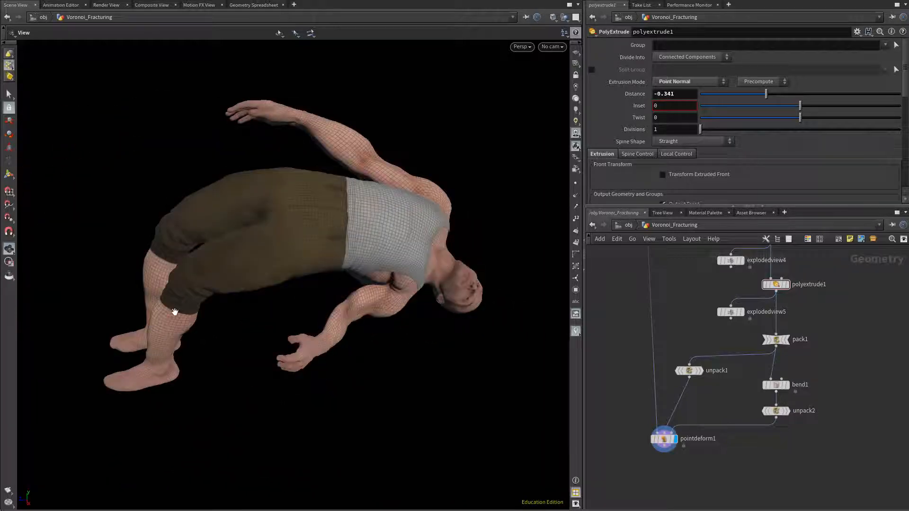
drag(175, 312, 417, 343)
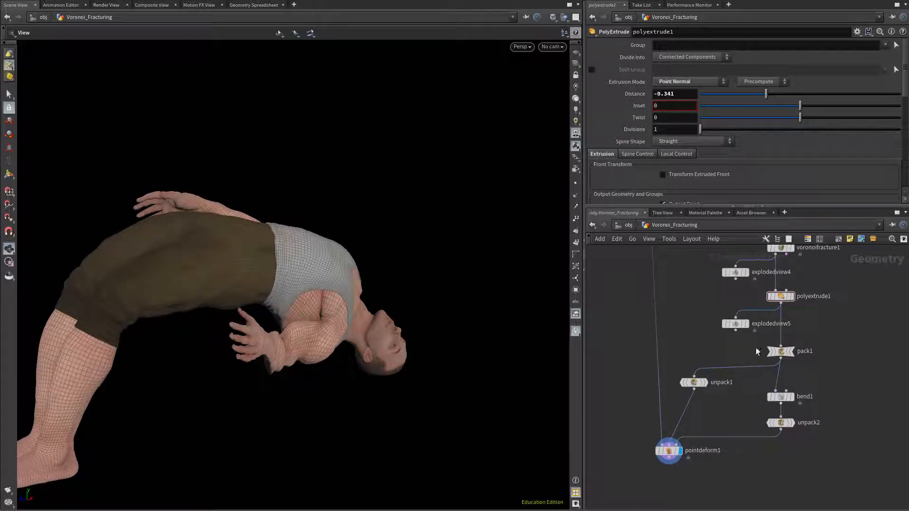
Display pack1 briefly, switch the display to explodedview5, and inspect the full exploded figure from the front.
click(787, 353)
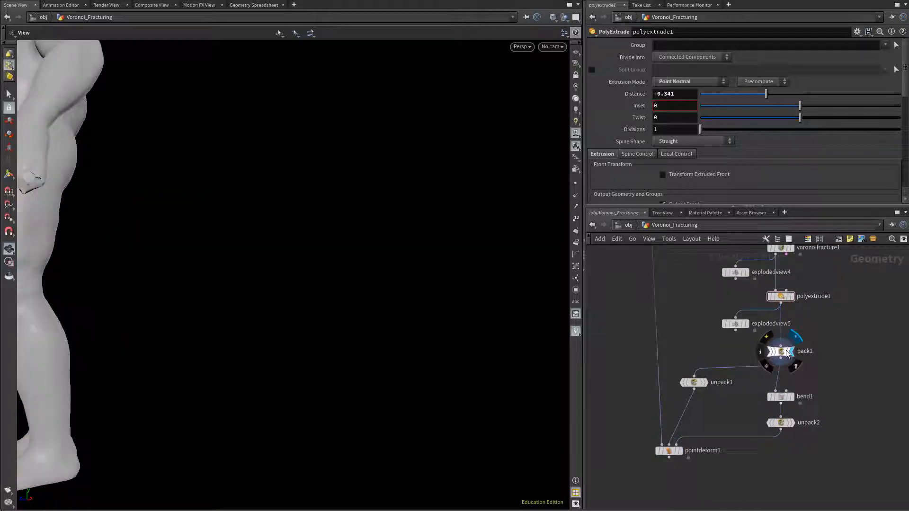
click(746, 324)
right_drag(148, 273, 137, 237)
drag(137, 237, 182, 227)
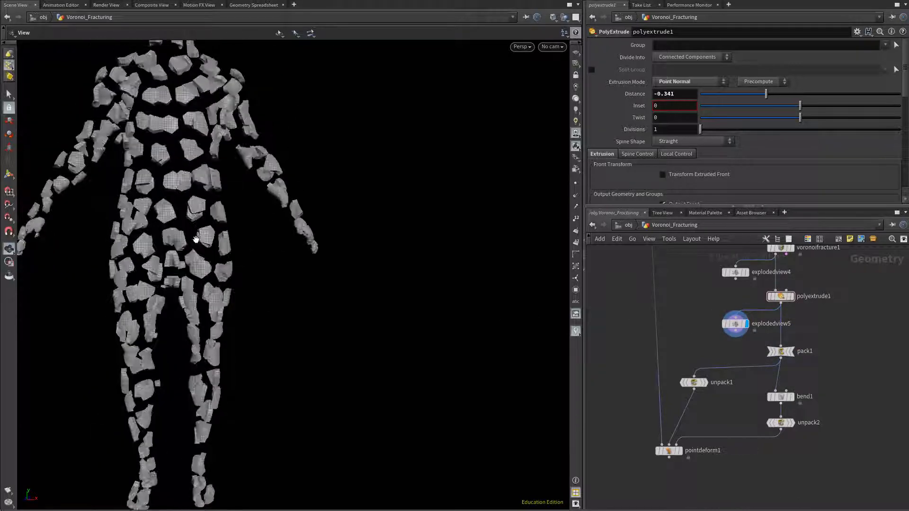
middle_drag(182, 190, 192, 222)
right_drag(156, 218, 136, 182)
middle_drag(137, 182, 192, 184)
drag(191, 184, 265, 220)
middle_drag(265, 220, 269, 240)
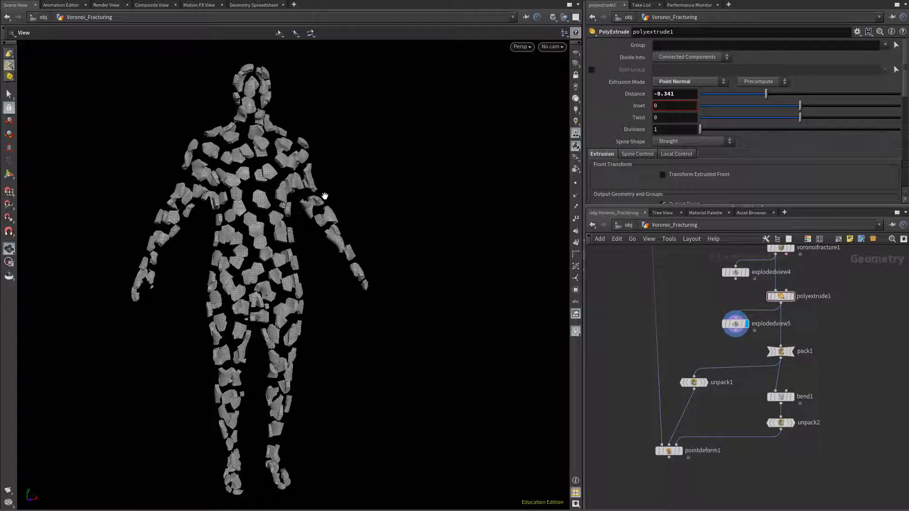
Display pointdeform1 again and view the whole bent character from the side.
scroll(669, 448, up, 3)
click(683, 447)
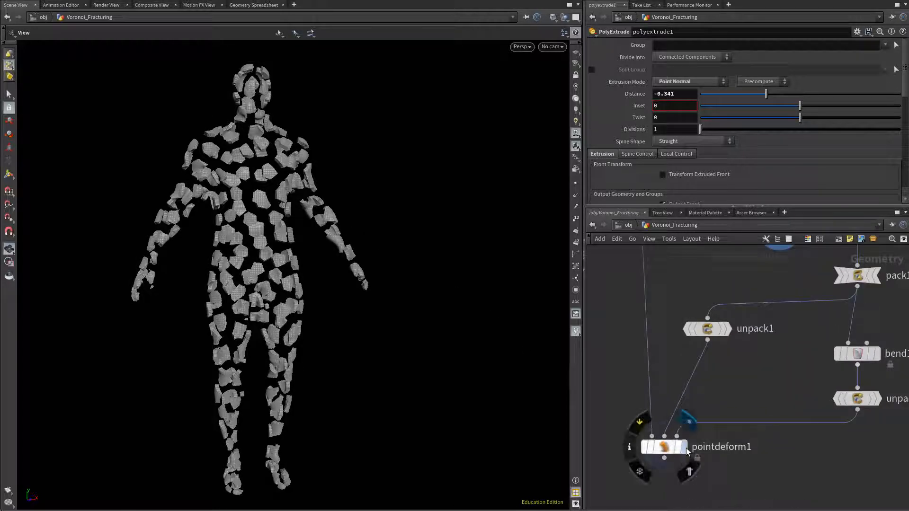
middle_drag(208, 319, 253, 315)
right_drag(253, 315, 426, 358)
drag(426, 358, 265, 347)
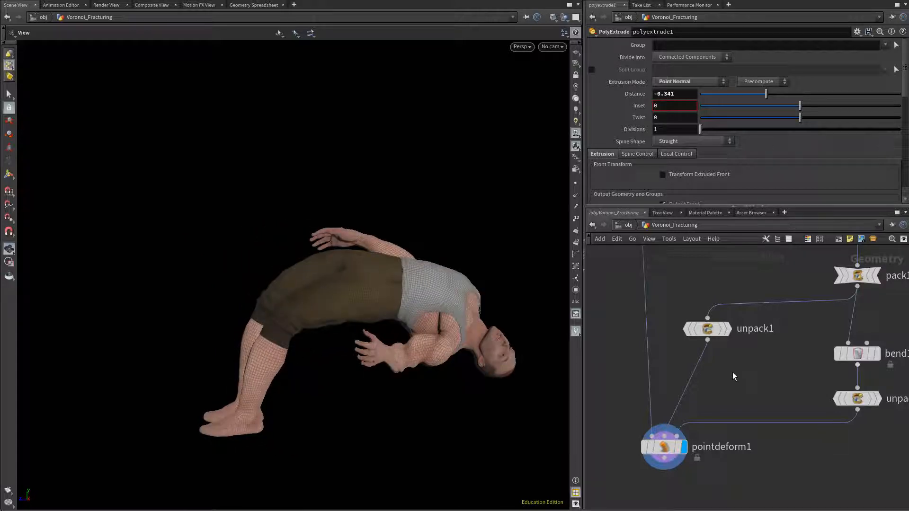
Switch the display back to explodedview5 and examine the separated shell pieces of the whole body.
scroll(757, 371, down, 5)
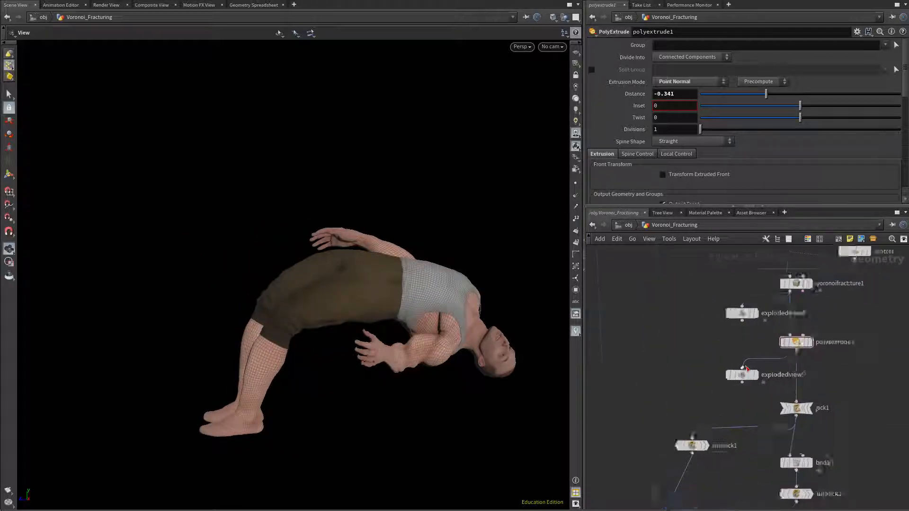
scroll(746, 368, up, 3)
click(760, 379)
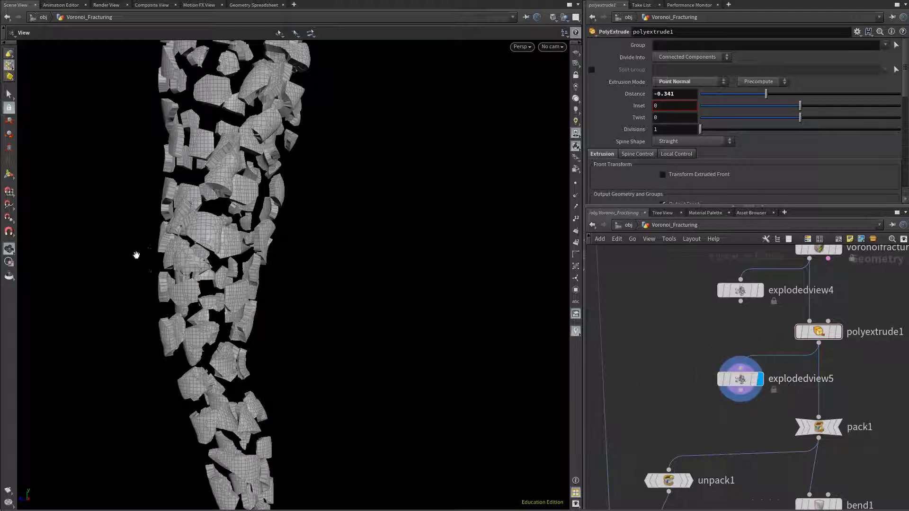
drag(136, 256, 308, 325)
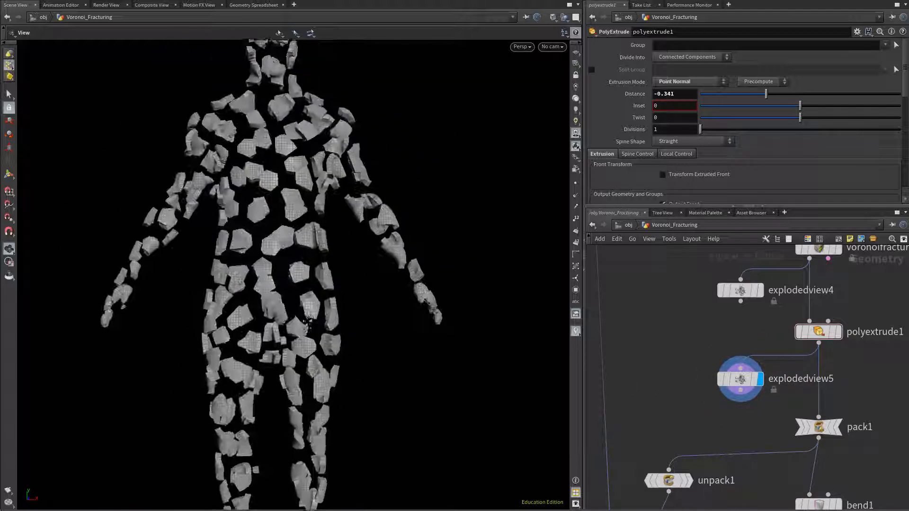
right_drag(308, 322, 234, 262)
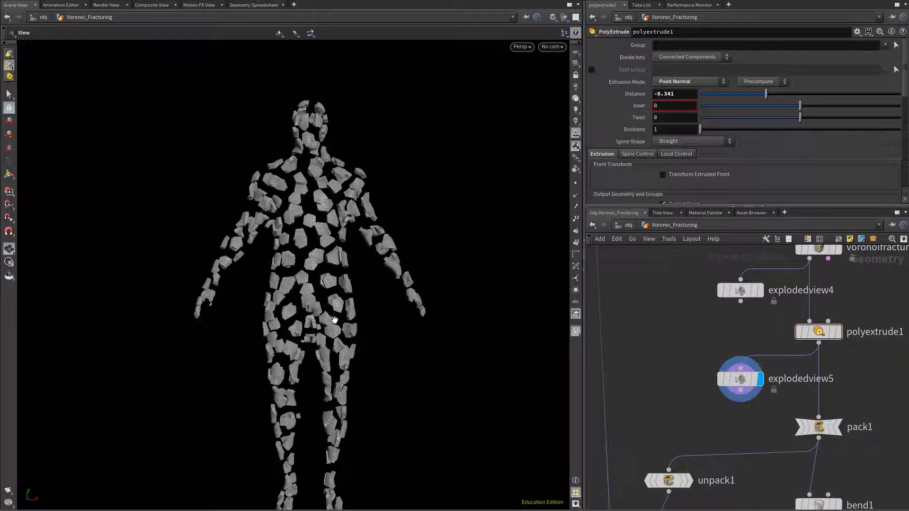
Examine the pointdeform1 inputs, display bend1, and look closely at the cracks in the bent shell.
scroll(695, 428, down, 2)
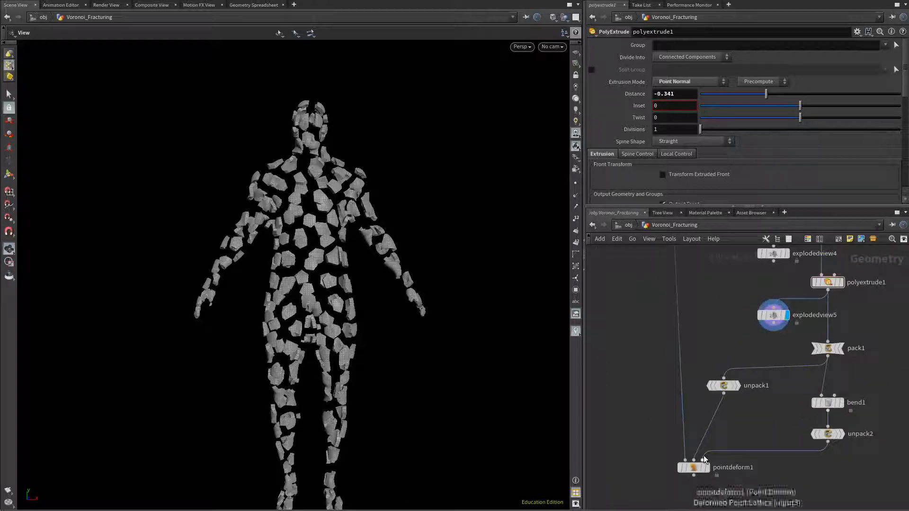
mouse_move(710, 472)
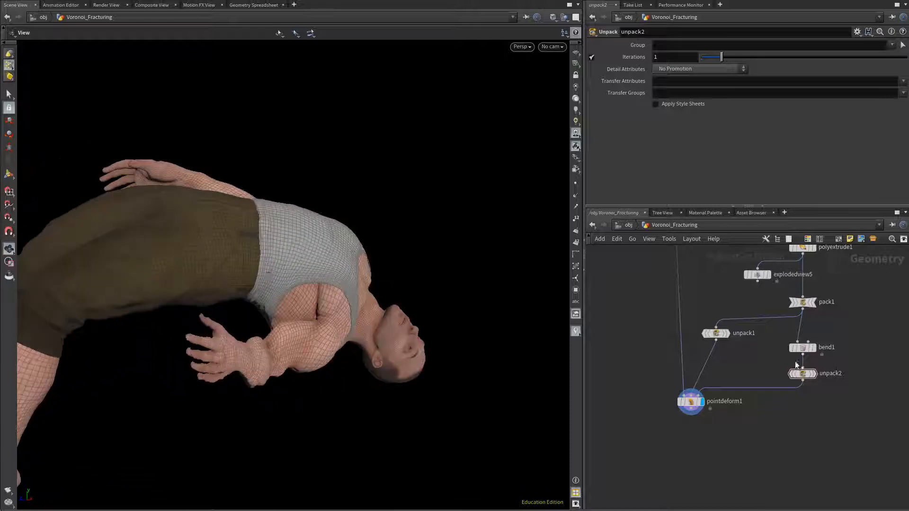
click(815, 355)
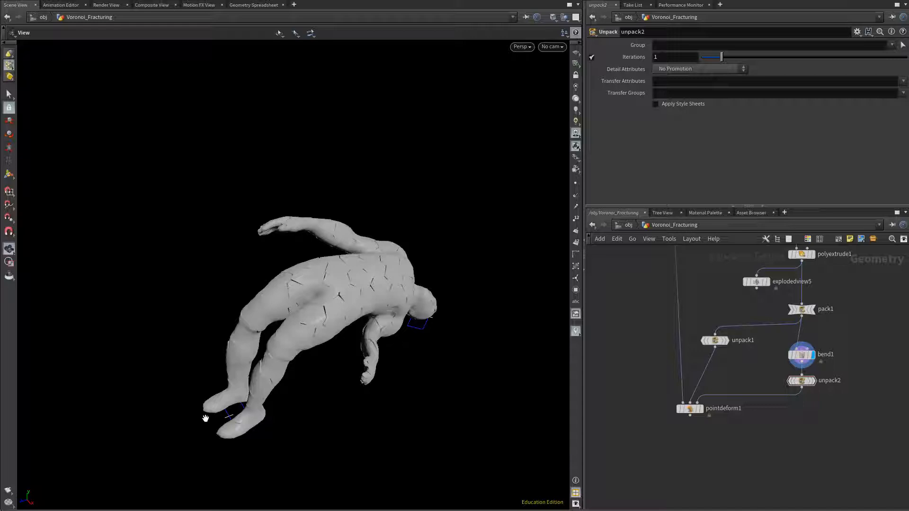
scroll(402, 403, up, 4)
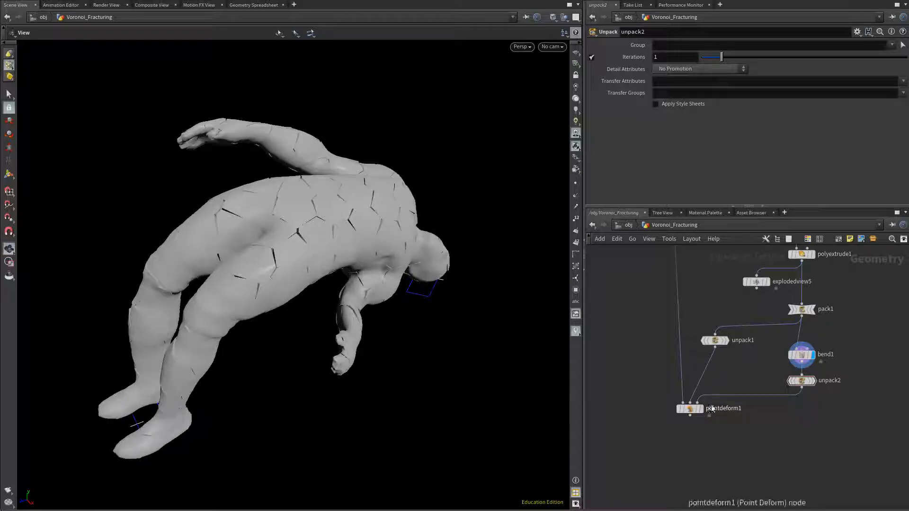
Compare the pointdeform1 and bend1 results by alternating the display, ending on pointdeform1 with the whole character in view.
click(703, 409)
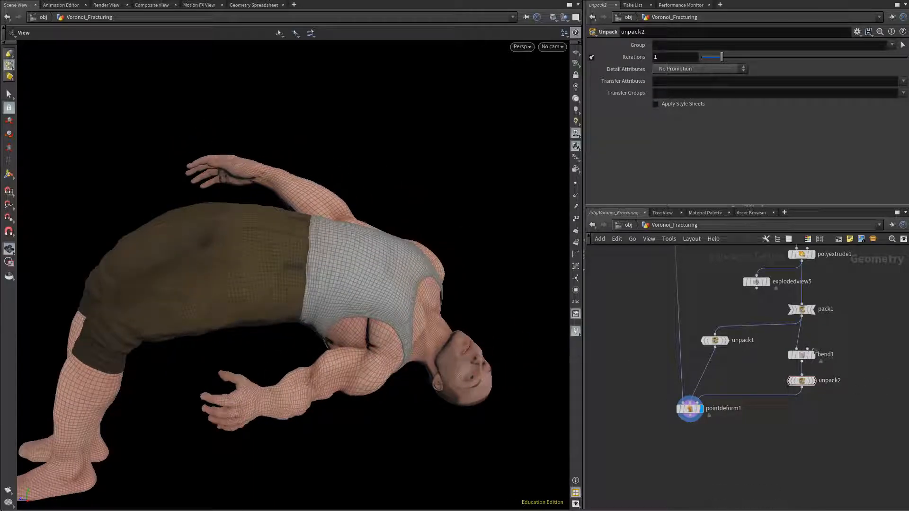
middle_drag(758, 363, 745, 378)
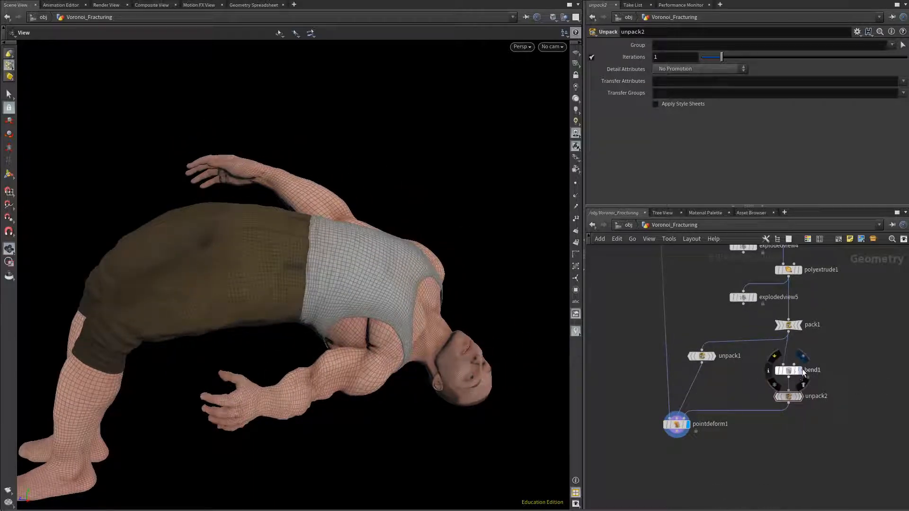
click(799, 371)
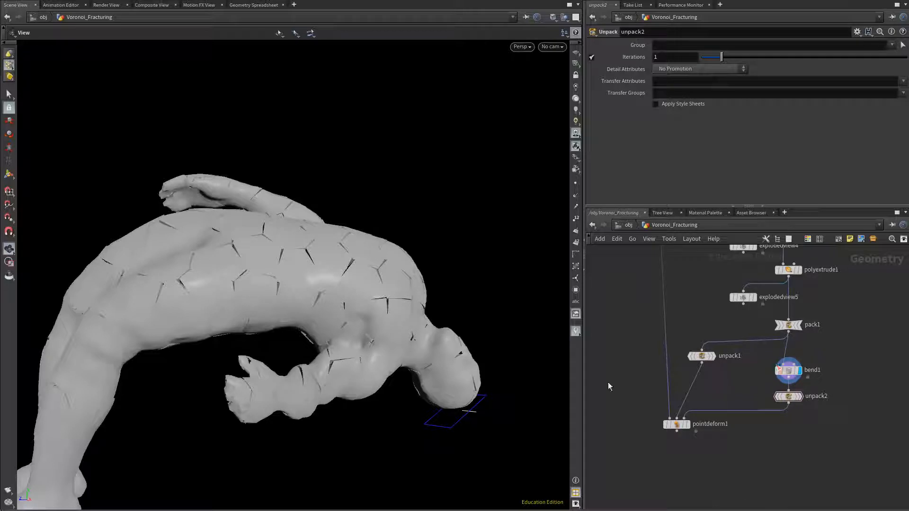
click(687, 424)
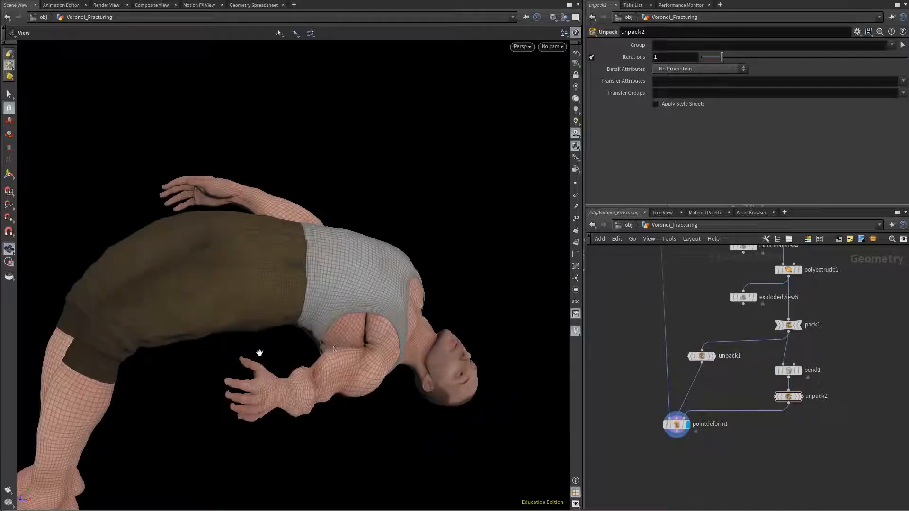
drag(204, 375, 368, 285)
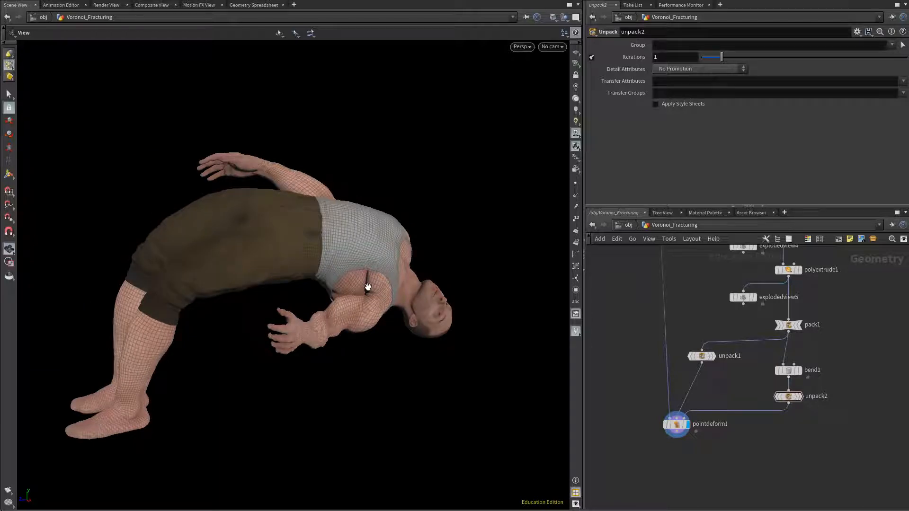
Inspect the bent character from a higher angle and examine the pack1 node feeding the bend.
drag(378, 285, 377, 324)
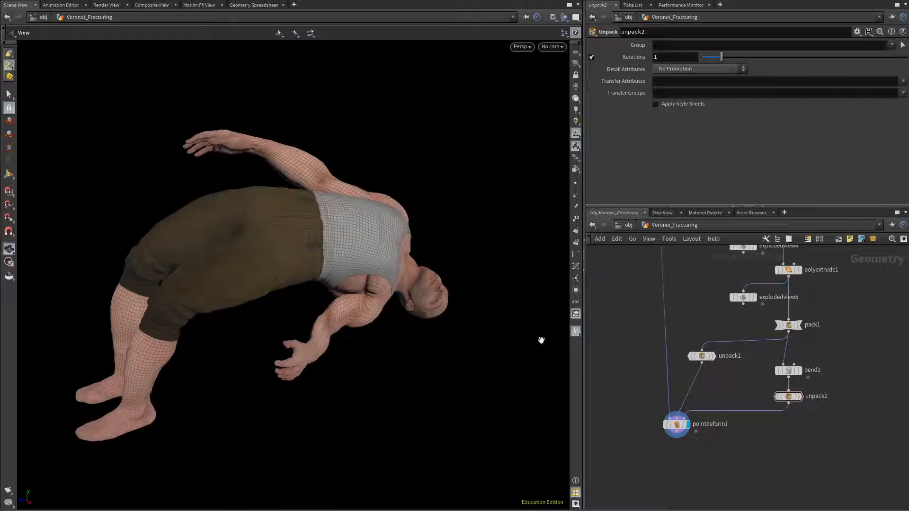
scroll(753, 371, up, 3)
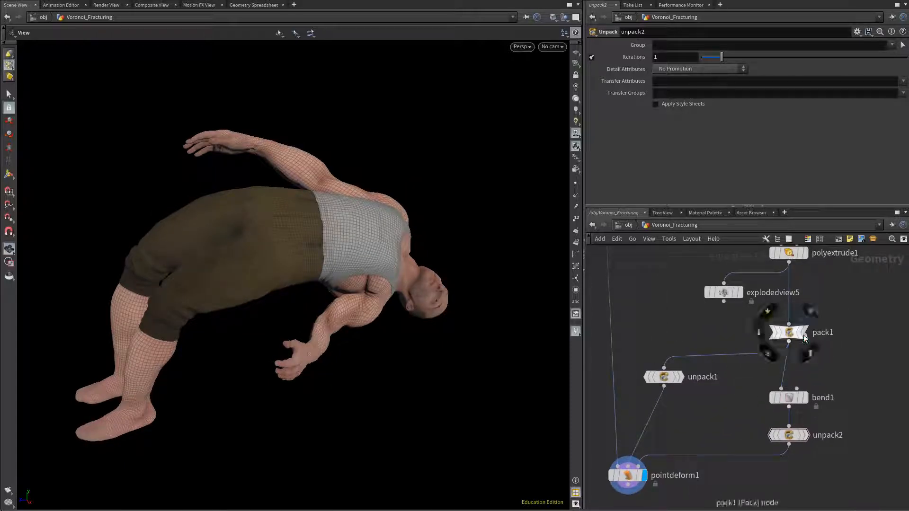
click(810, 311)
Examine the alembic_window_frames building up close, pointing out one of the loose broken window-frame pieces.
drag(272, 365, 245, 330)
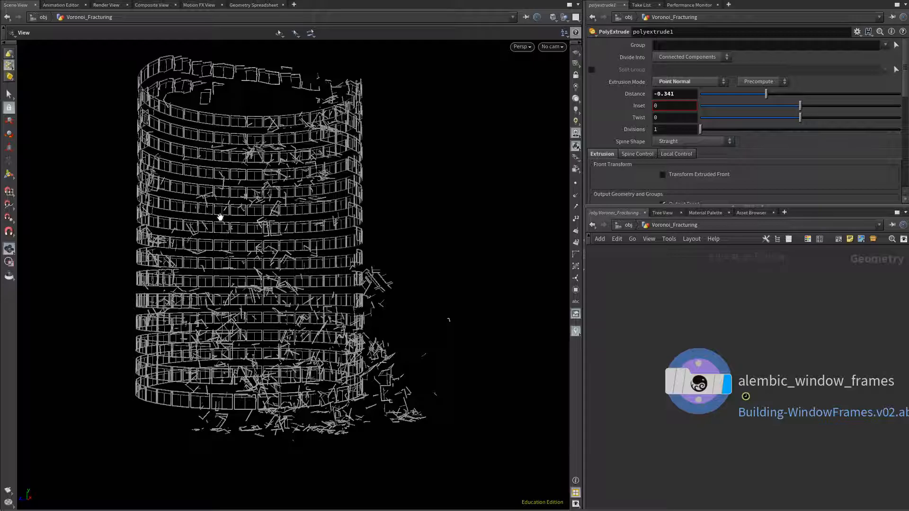
scroll(220, 217, up, 10)
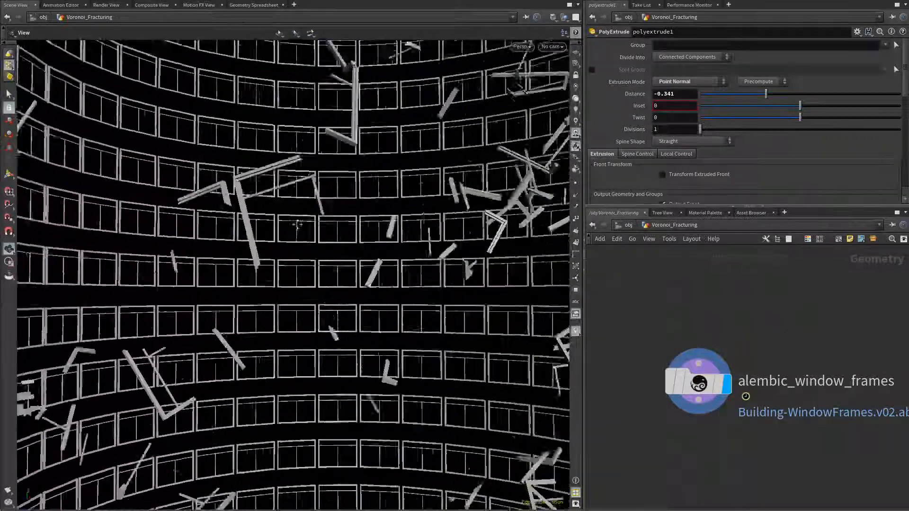
scroll(297, 225, up, 5)
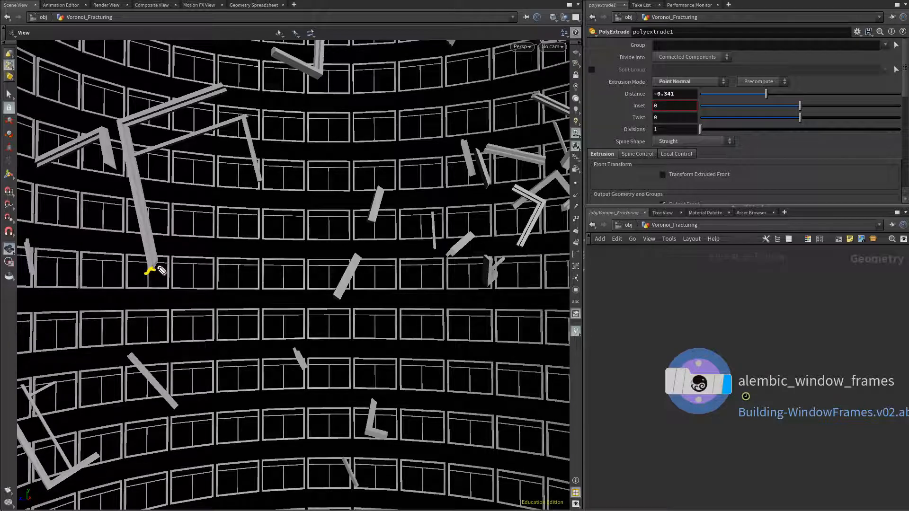
drag(162, 271, 168, 263)
drag(163, 219, 115, 208)
key(Escape)
Pull back from the broken frames to view the whole alembic_window_frames building.
middle_drag(654, 343, 662, 352)
right_drag(472, 336, 307, 350)
middle_drag(422, 343, 315, 319)
scroll(405, 375, down, 3)
middle_drag(405, 376, 345, 275)
mouse_move(299, 295)
right_down()
mouse_move(303, 302)
mouse_move(297, 297)
right_up()
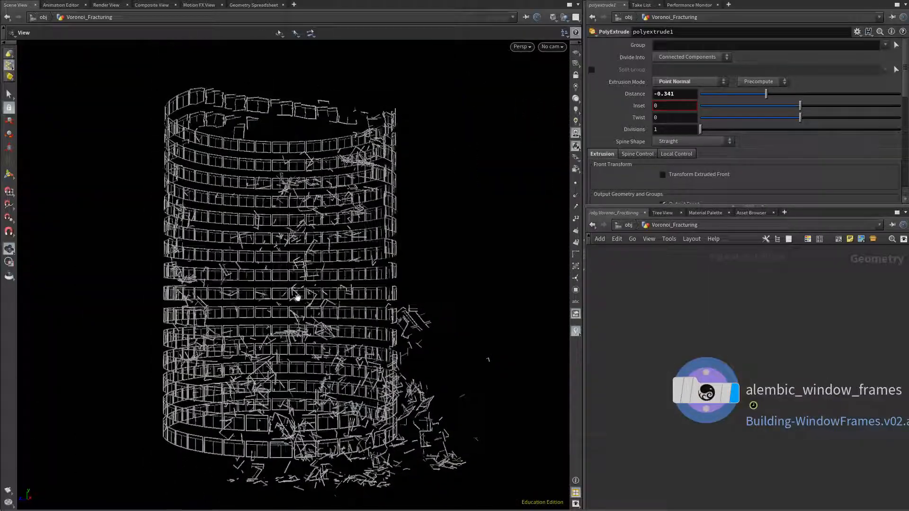